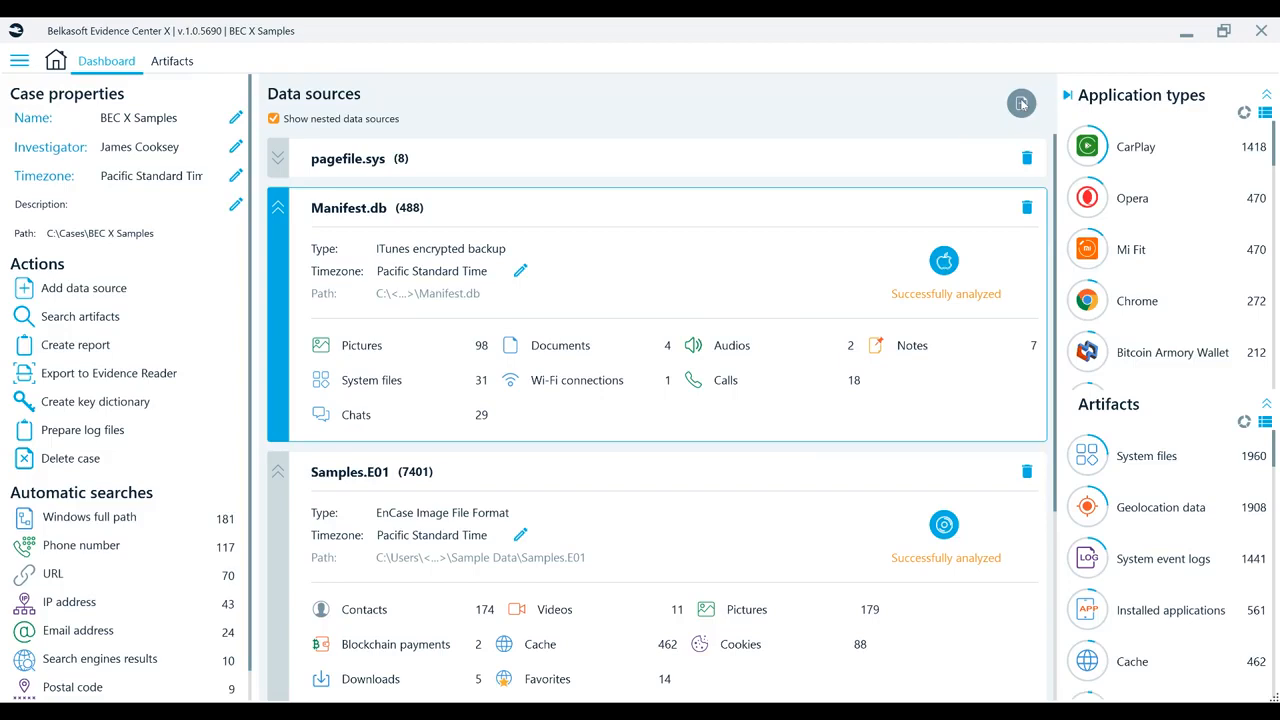
# Start adding an existing data source of the disk drive type and choose the physical drive PHYSICALDRIVE0
pyautogui.click(1021, 103)
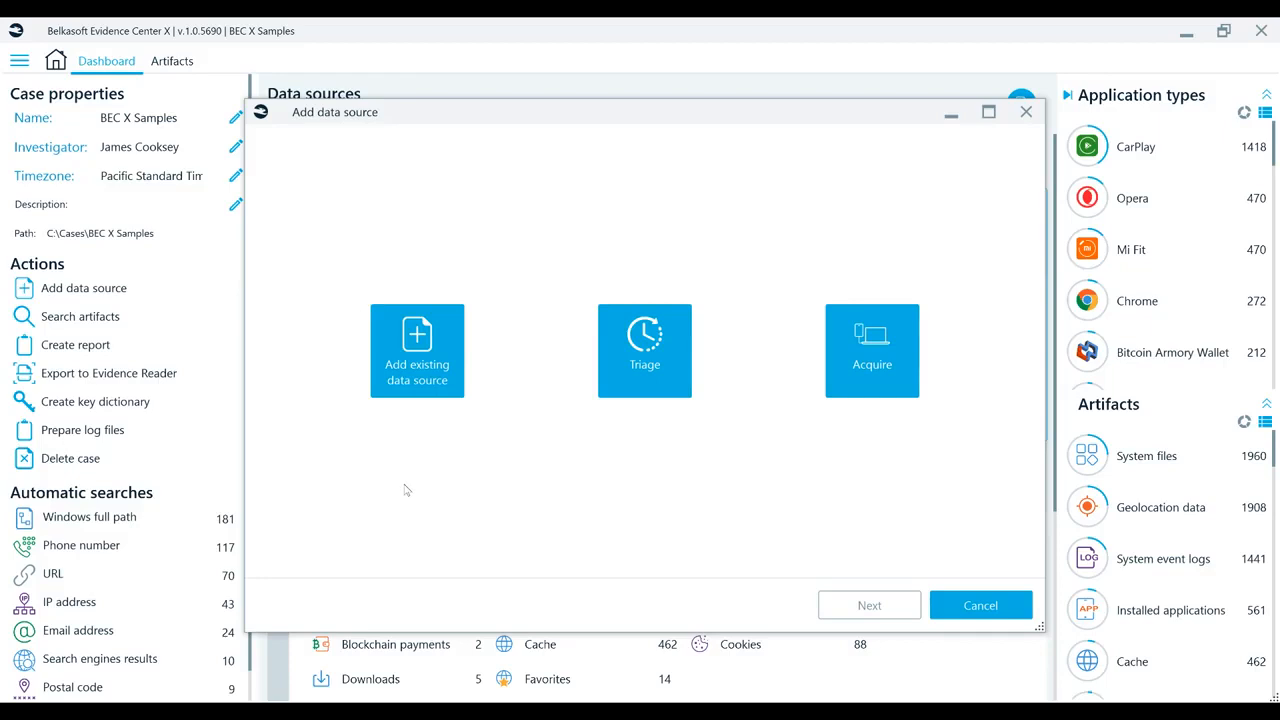
pyautogui.click(396, 375)
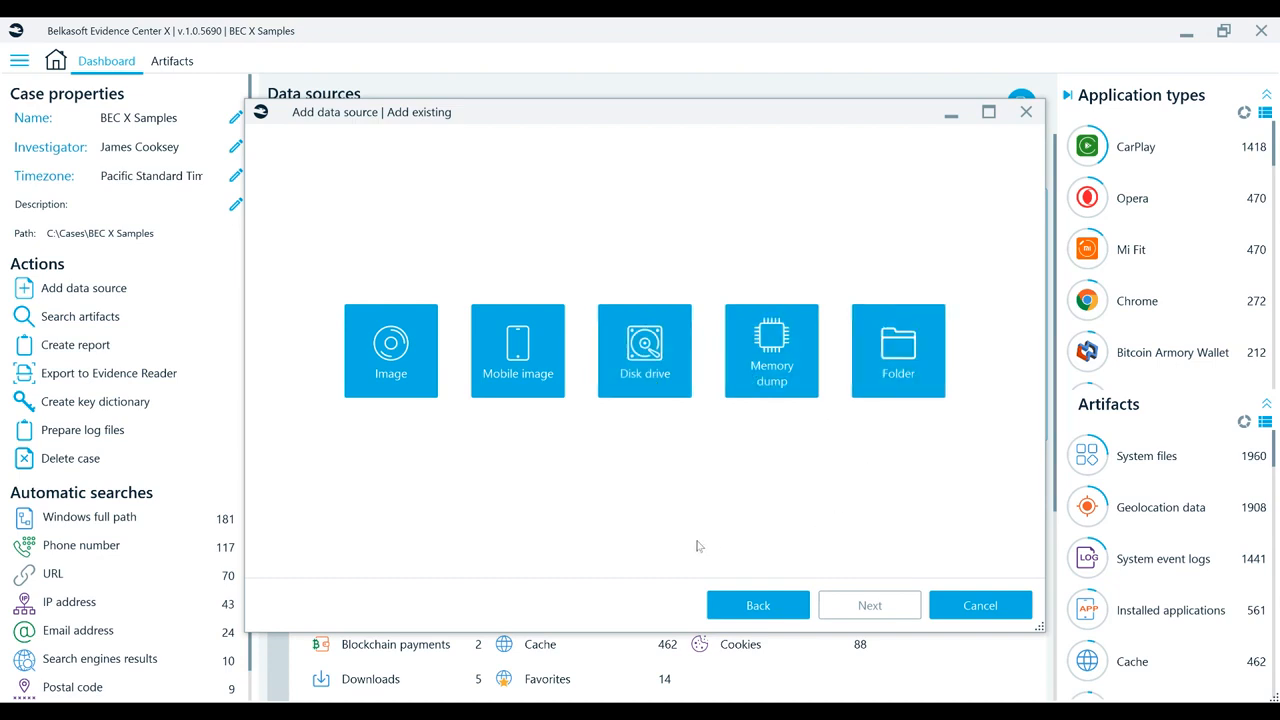
pyautogui.click(628, 374)
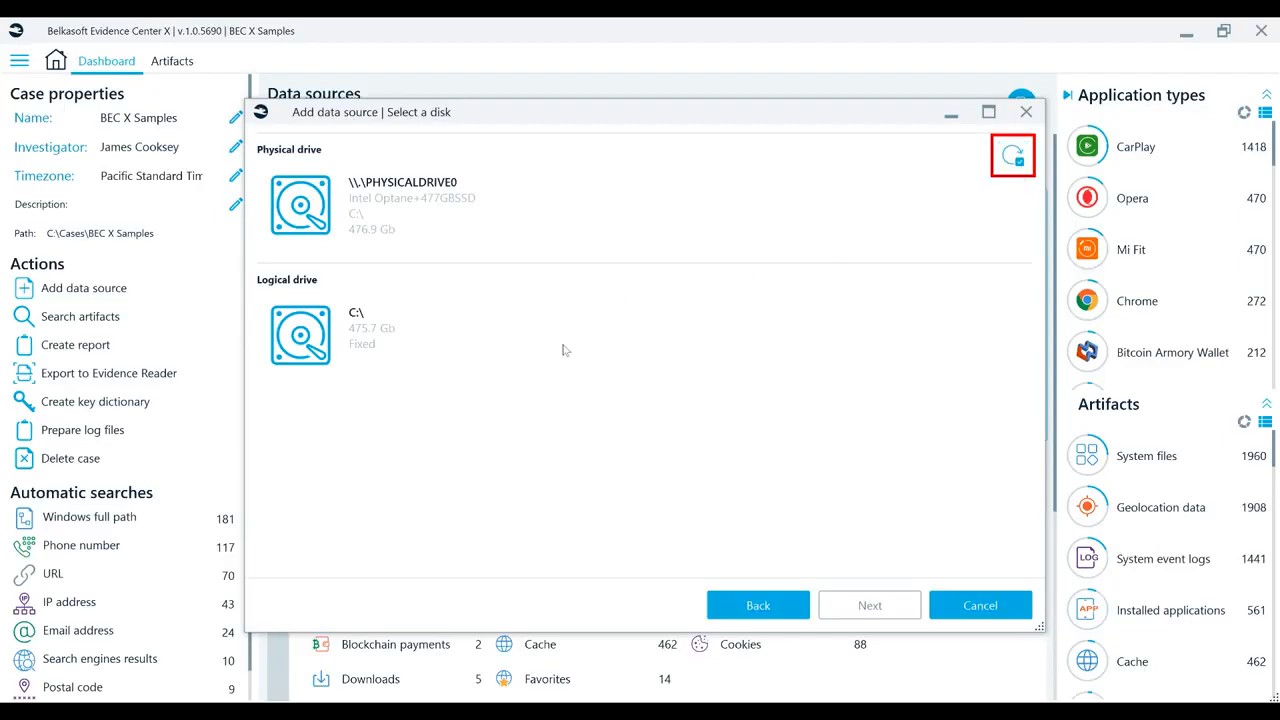
pyautogui.doubleClick(390, 234)
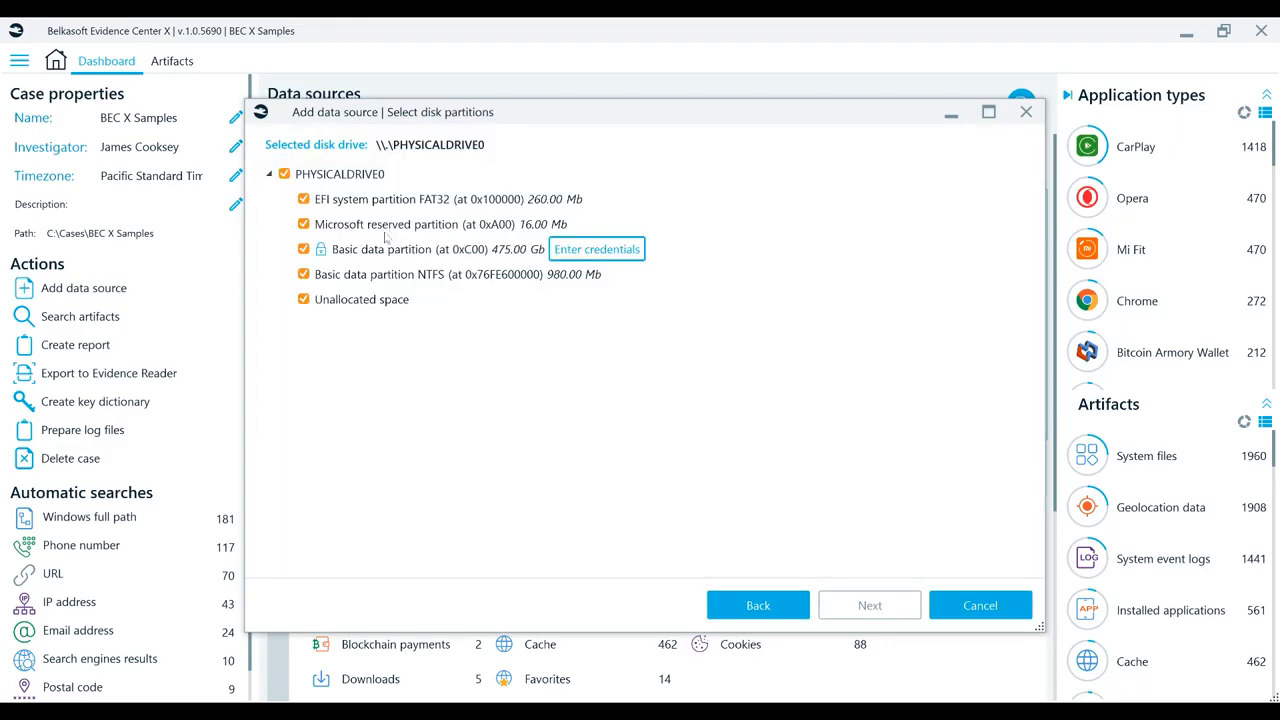
# Exclude the EFI system, Microsoft reserved and 475 GB basic data partitions from the drive, and proceed to the analysis type selection
pyautogui.click(304, 200)
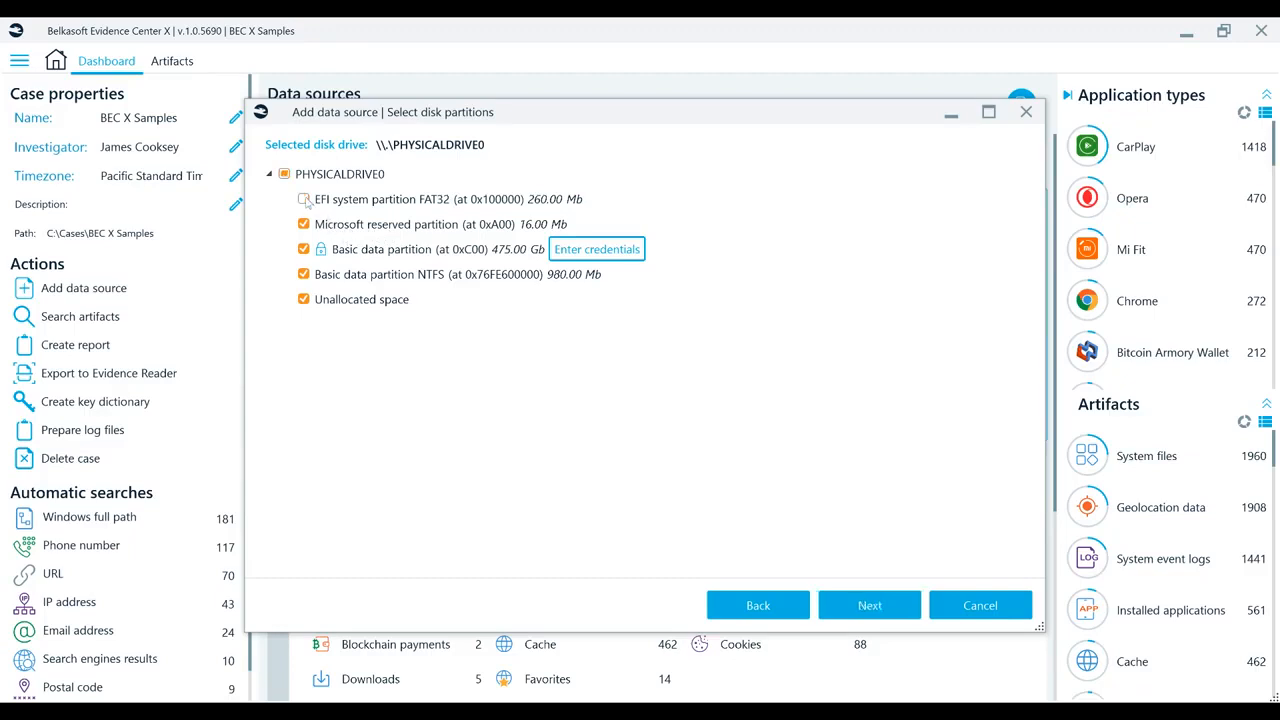
pyautogui.click(304, 224)
pyautogui.click(304, 249)
pyautogui.click(863, 613)
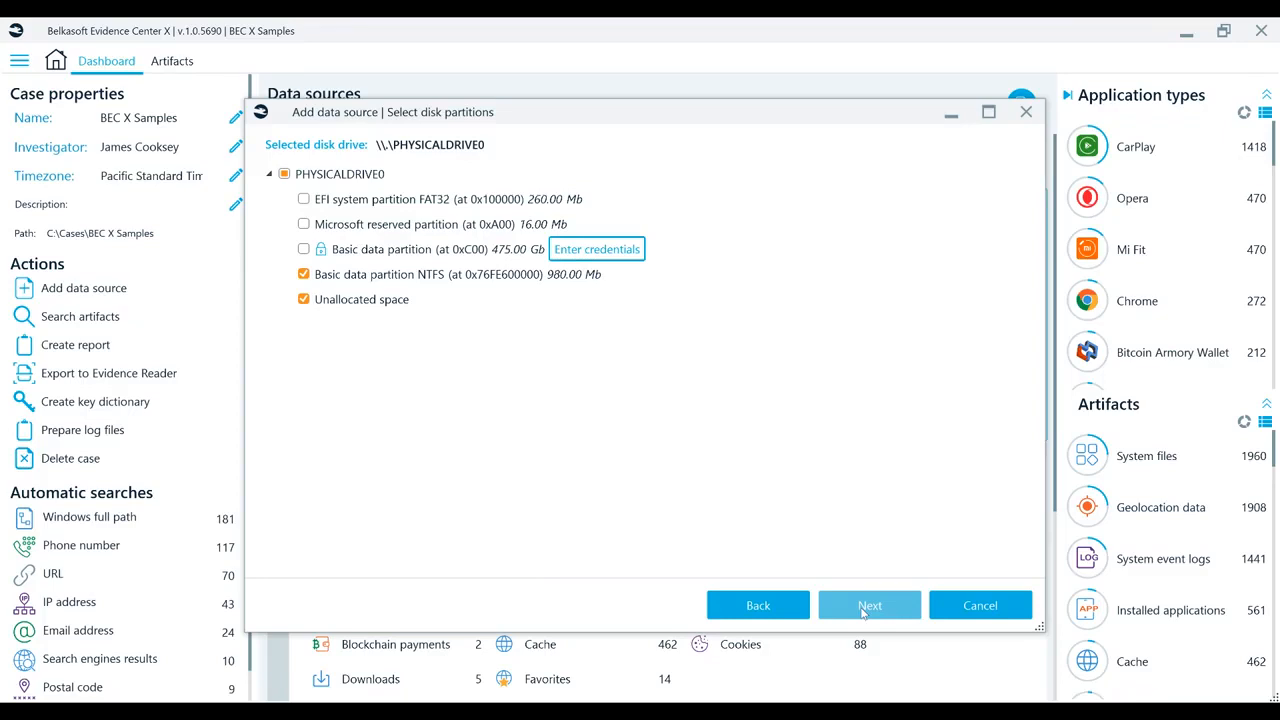
pyautogui.click(866, 606)
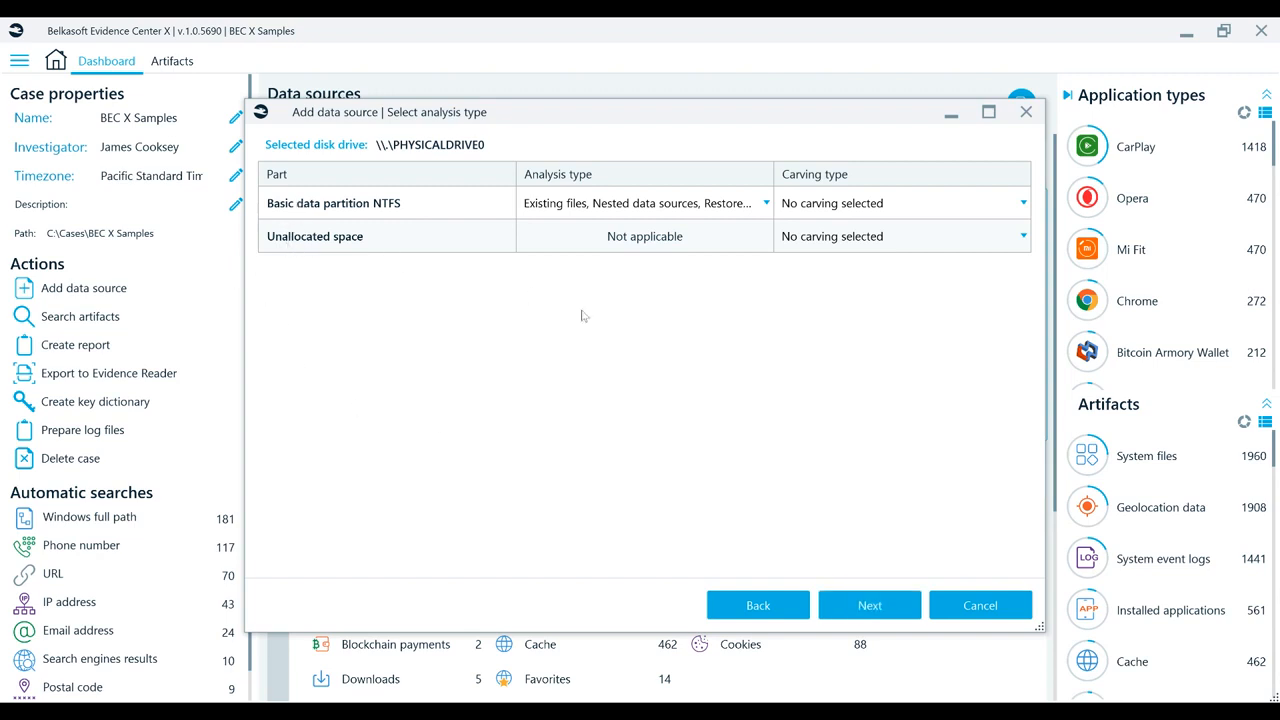
# Keep existing files, nested data sources and Recycle Bin restoration for the NTFS partition without carving, and continue to the advanced analysis options
pyautogui.click(767, 204)
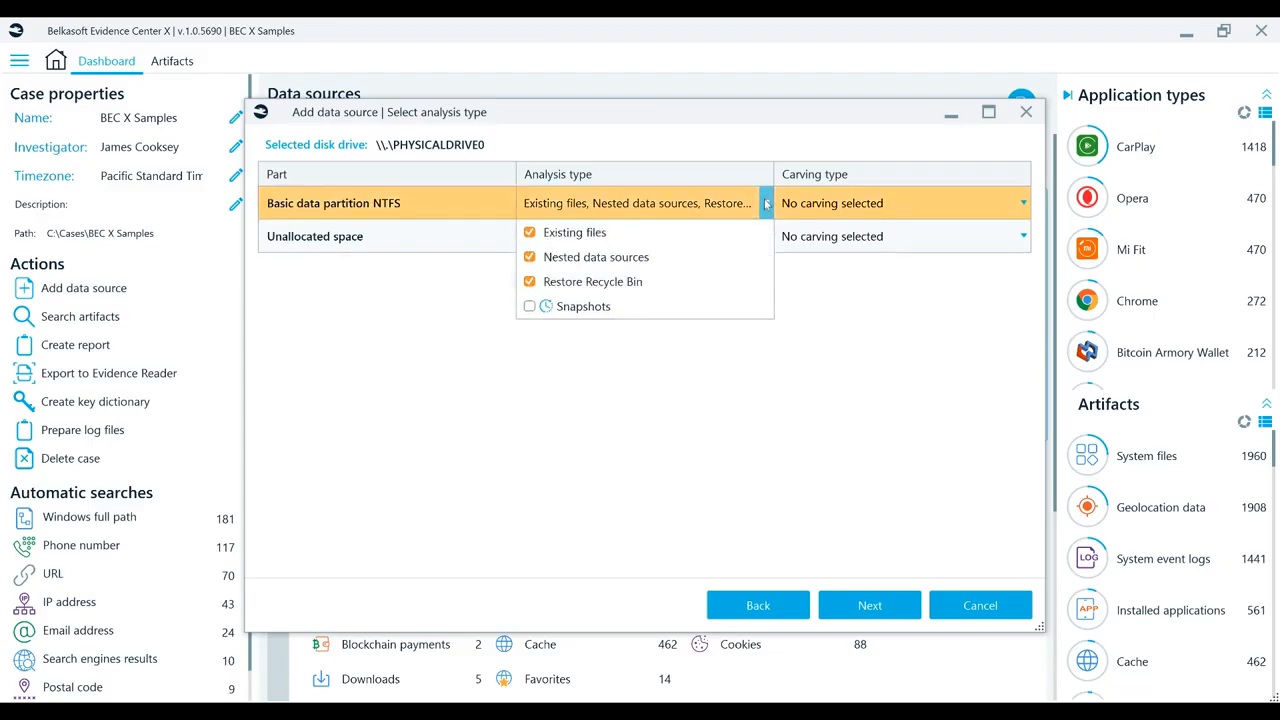
pyautogui.click(582, 236)
pyautogui.click(536, 242)
pyautogui.click(530, 262)
pyautogui.click(530, 260)
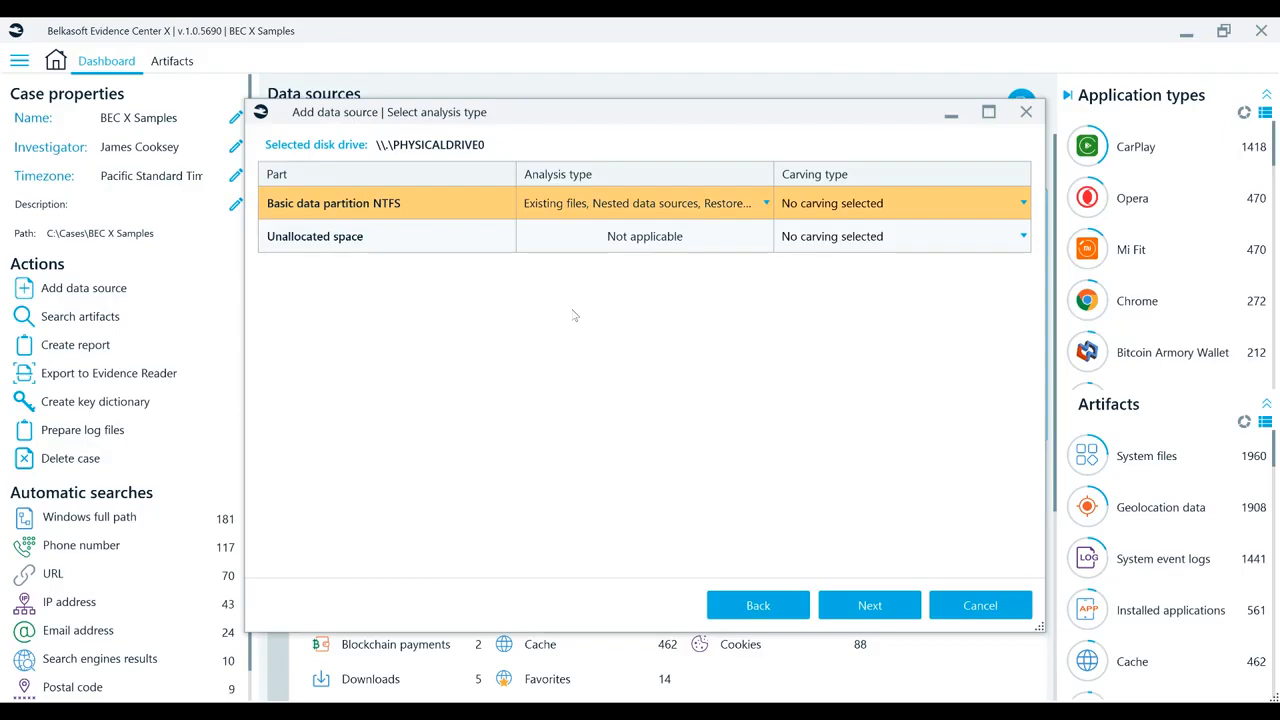
pyautogui.click(1023, 204)
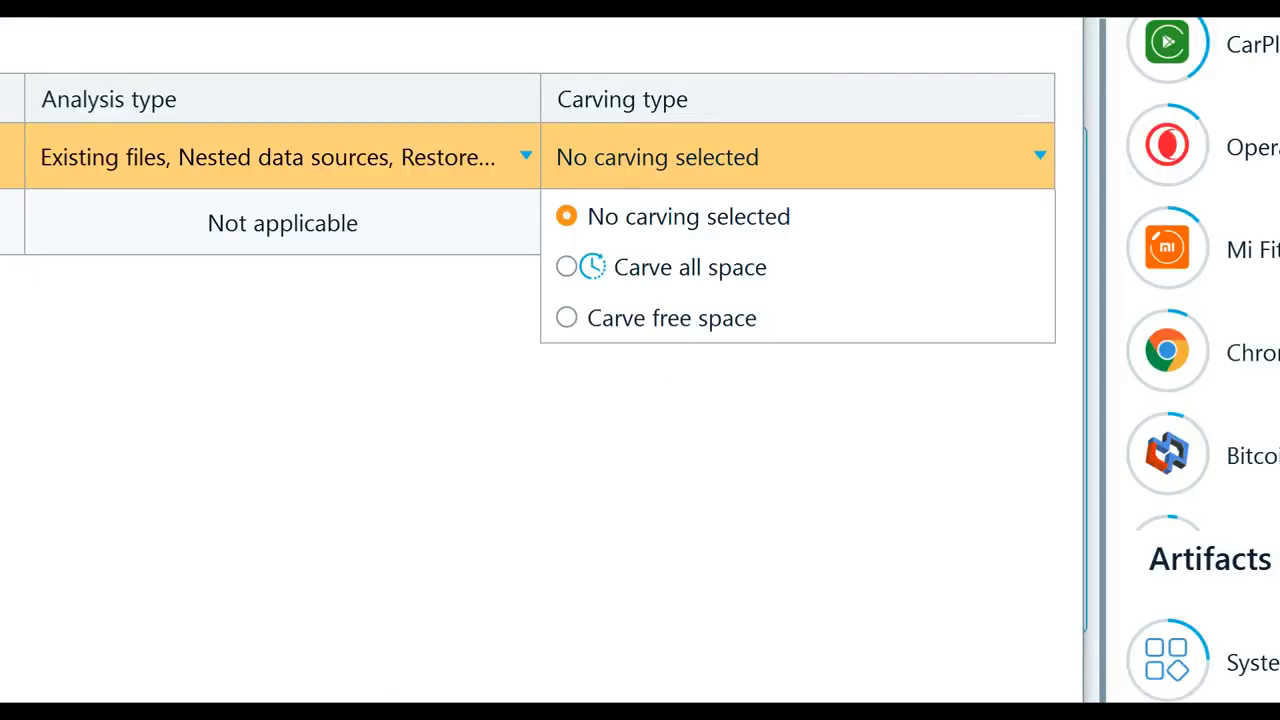
pyautogui.click(1006, 249)
pyautogui.click(886, 600)
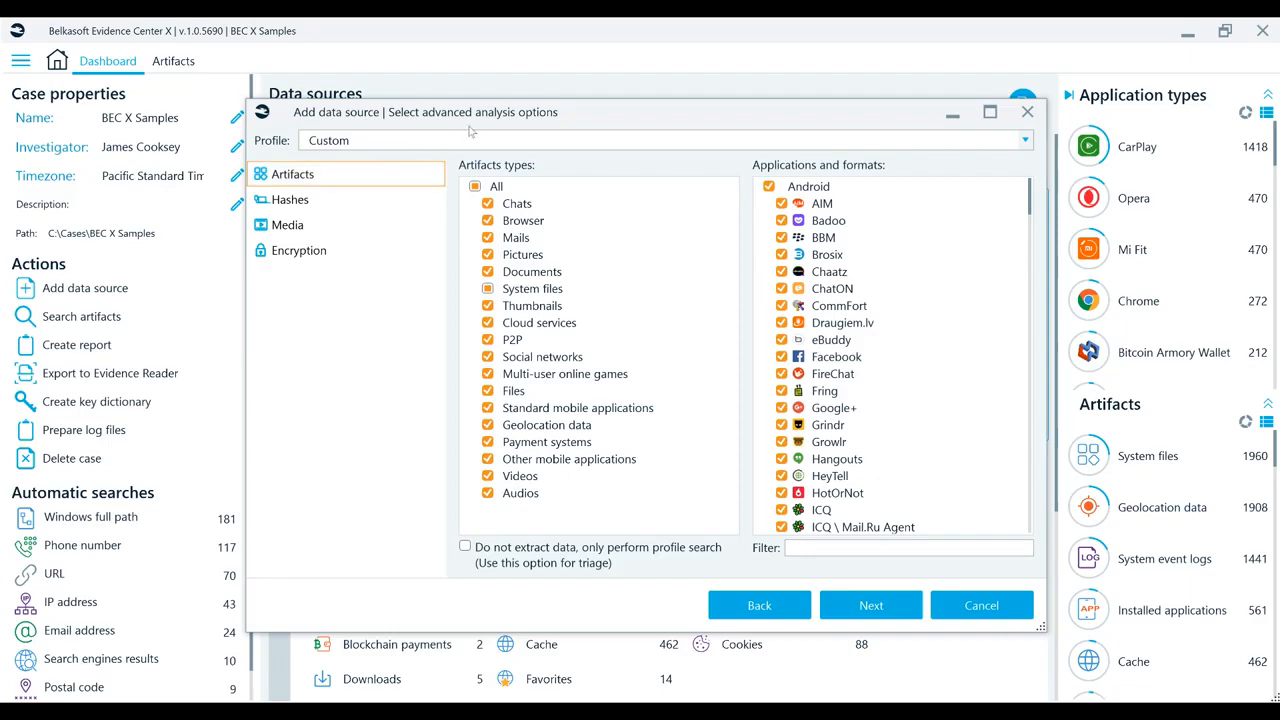
# Try the Triage analysis profile and return the profile to Custom
pyautogui.click(1025, 142)
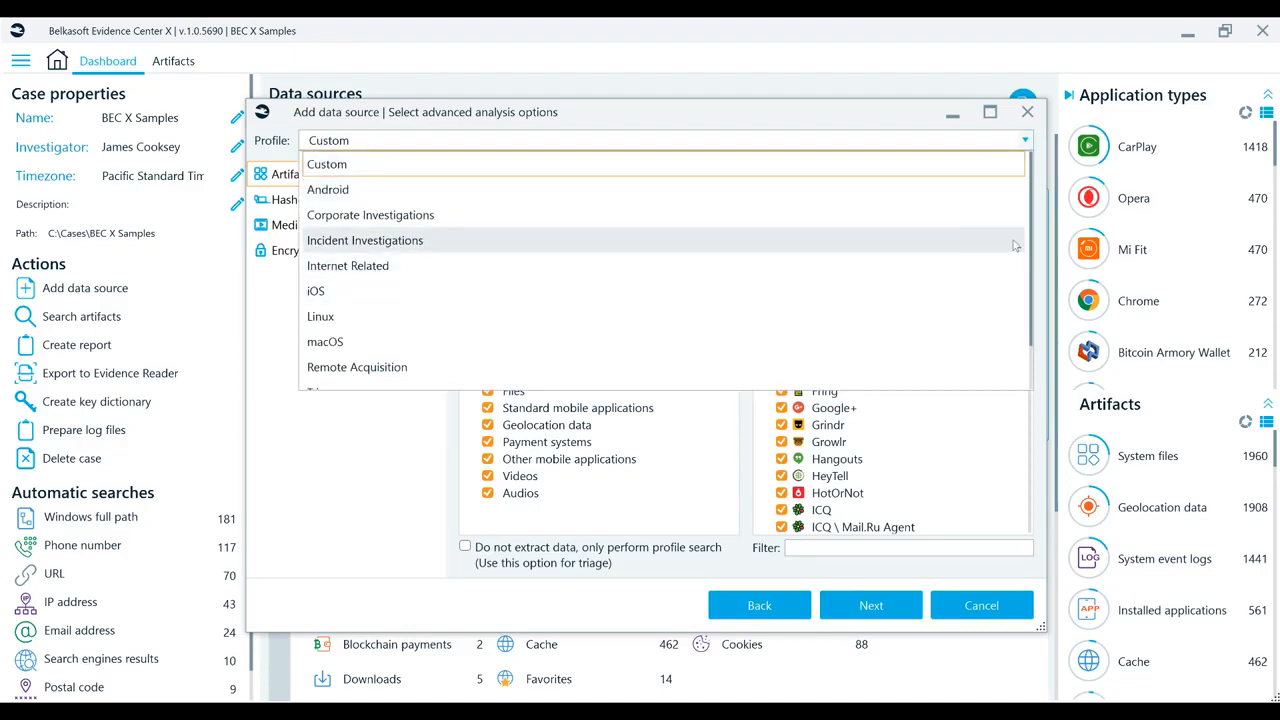
pyautogui.moveTo(1030, 240); pyautogui.dragTo(1029, 294)
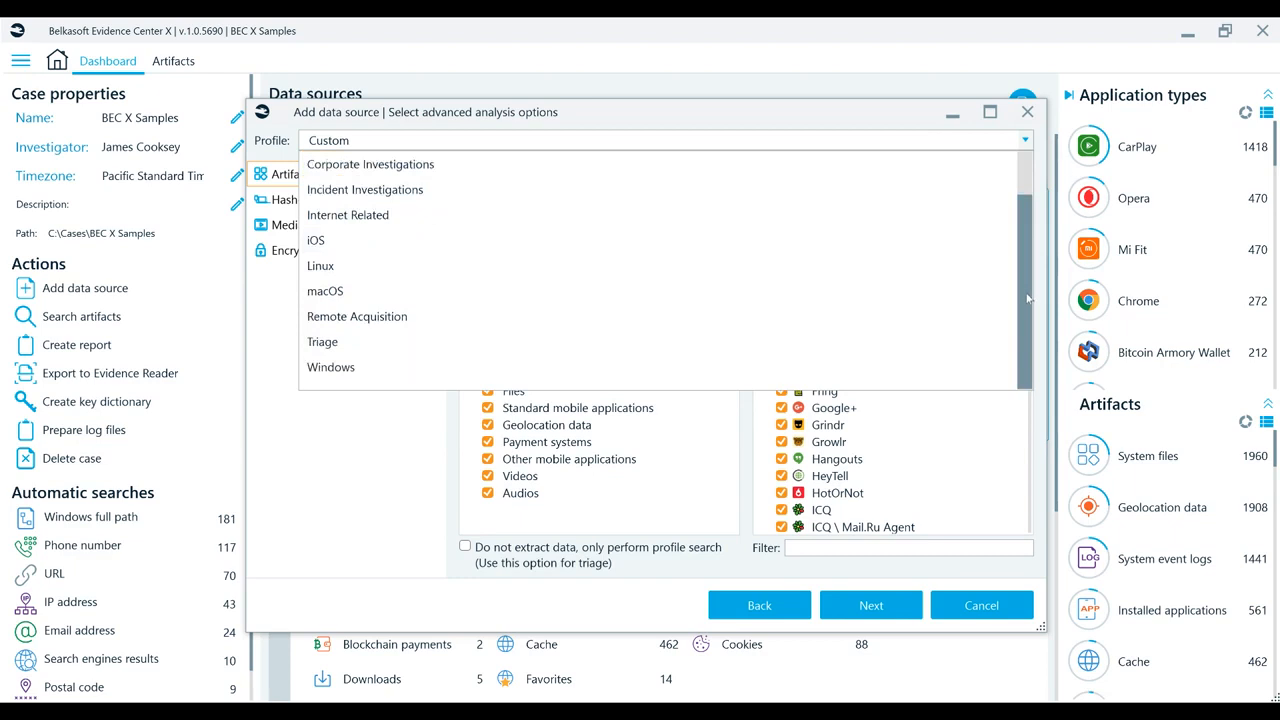
pyautogui.click(322, 342)
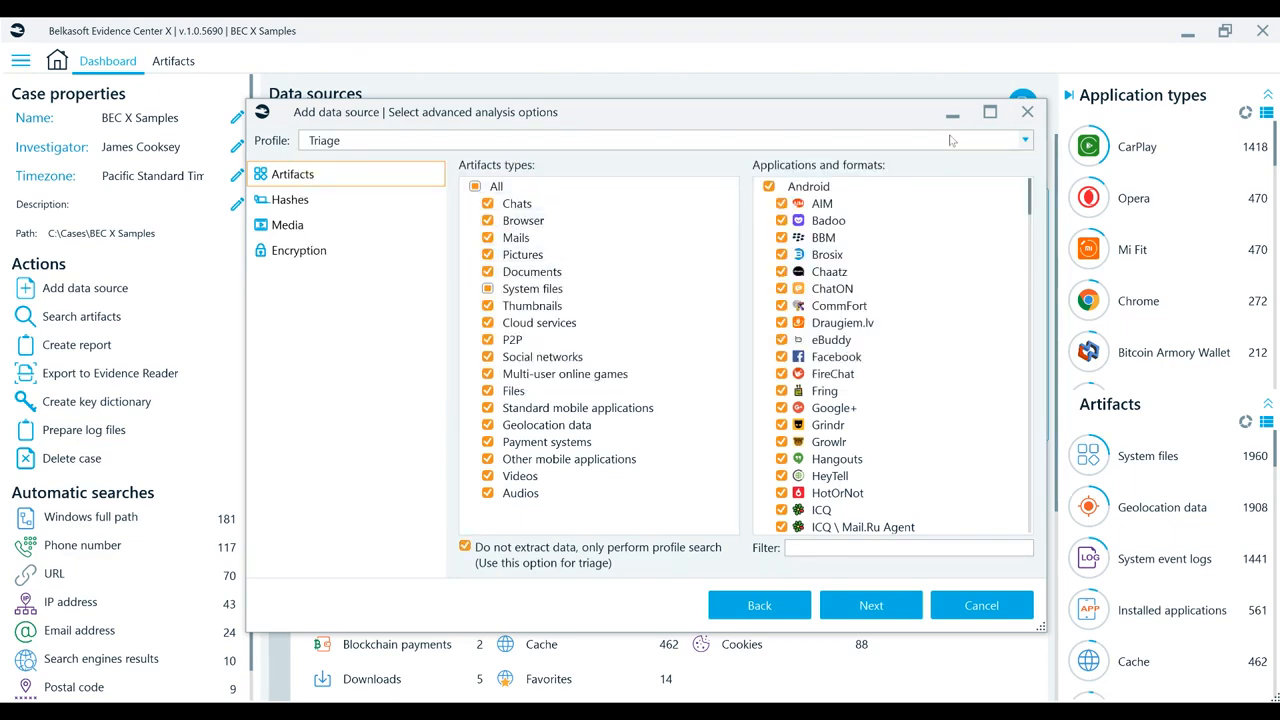
pyautogui.click(1025, 140)
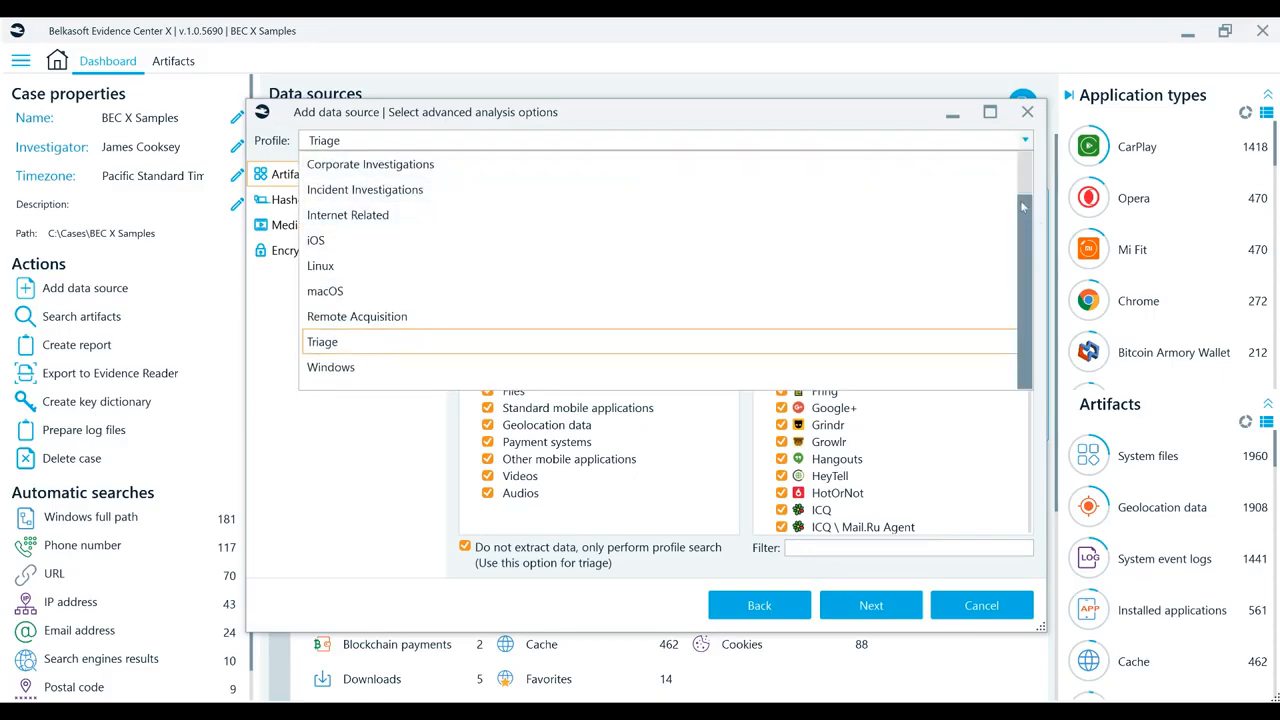
pyautogui.scroll(2, 1024, 210)
pyautogui.click(791, 164)
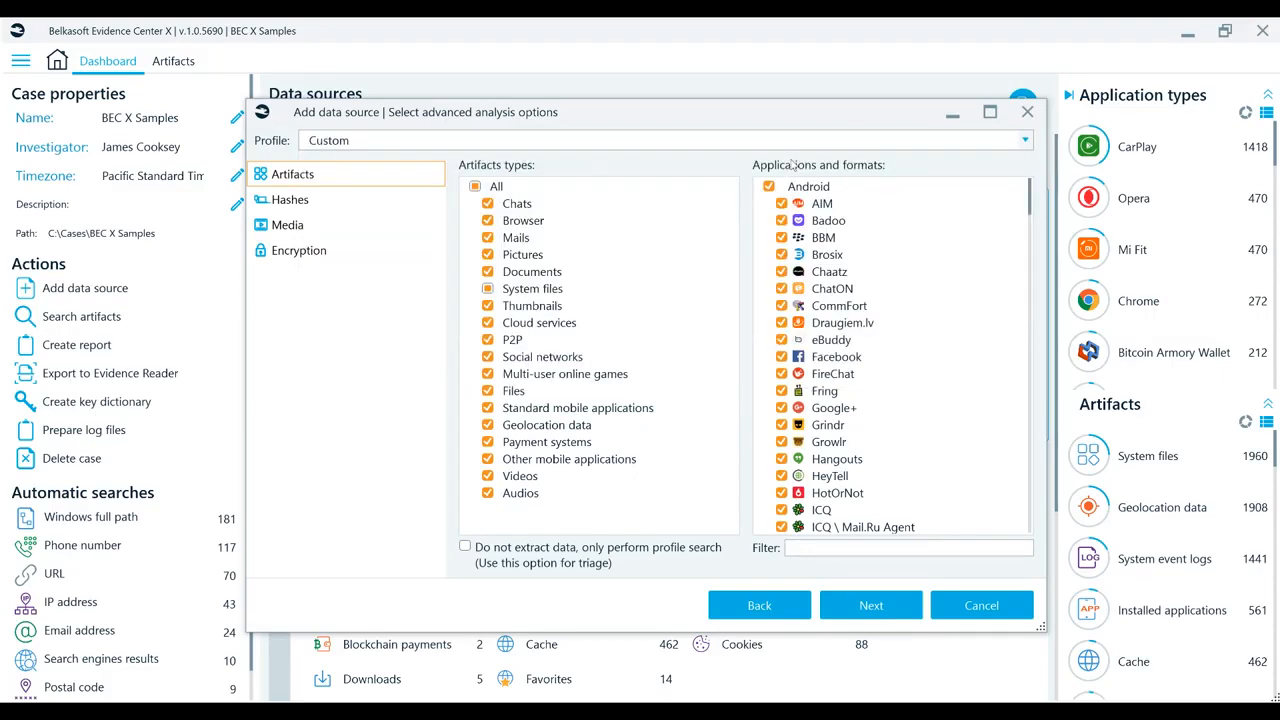
# Examine the applications and formats offered for the Browser, Chats, Mails and Pictures artifact types
pyautogui.click(653, 220)
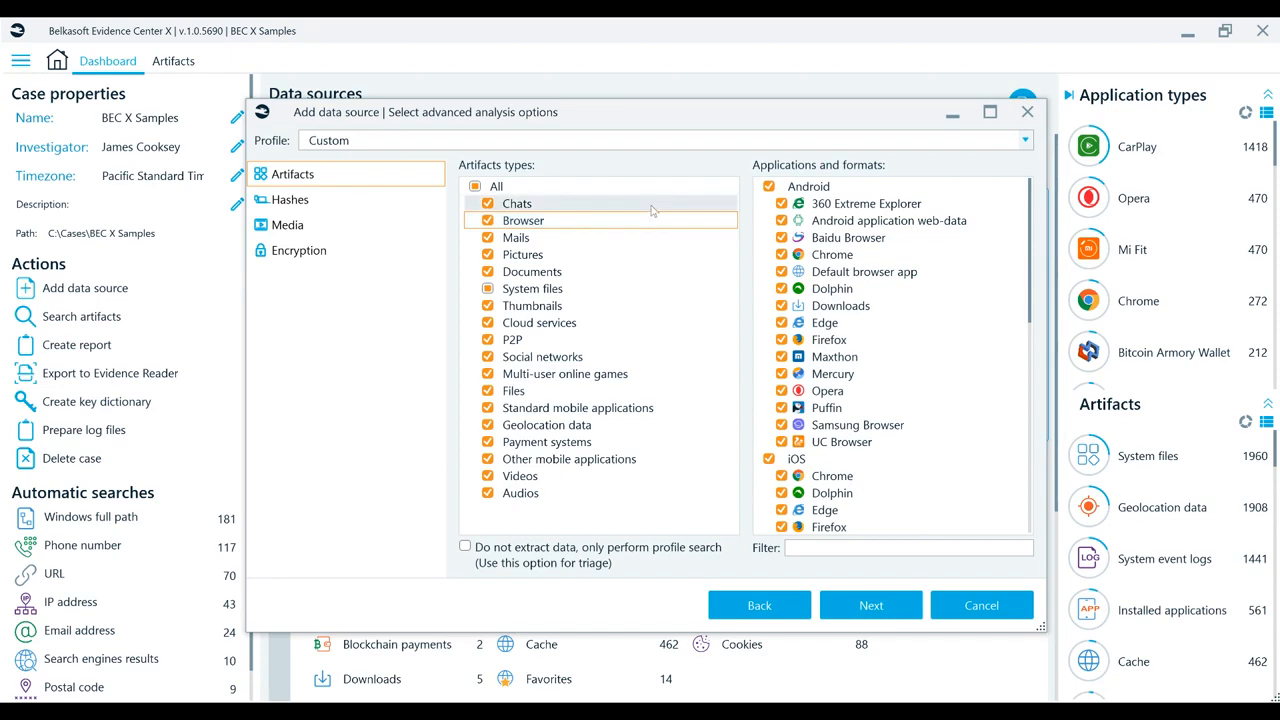
pyautogui.click(652, 205)
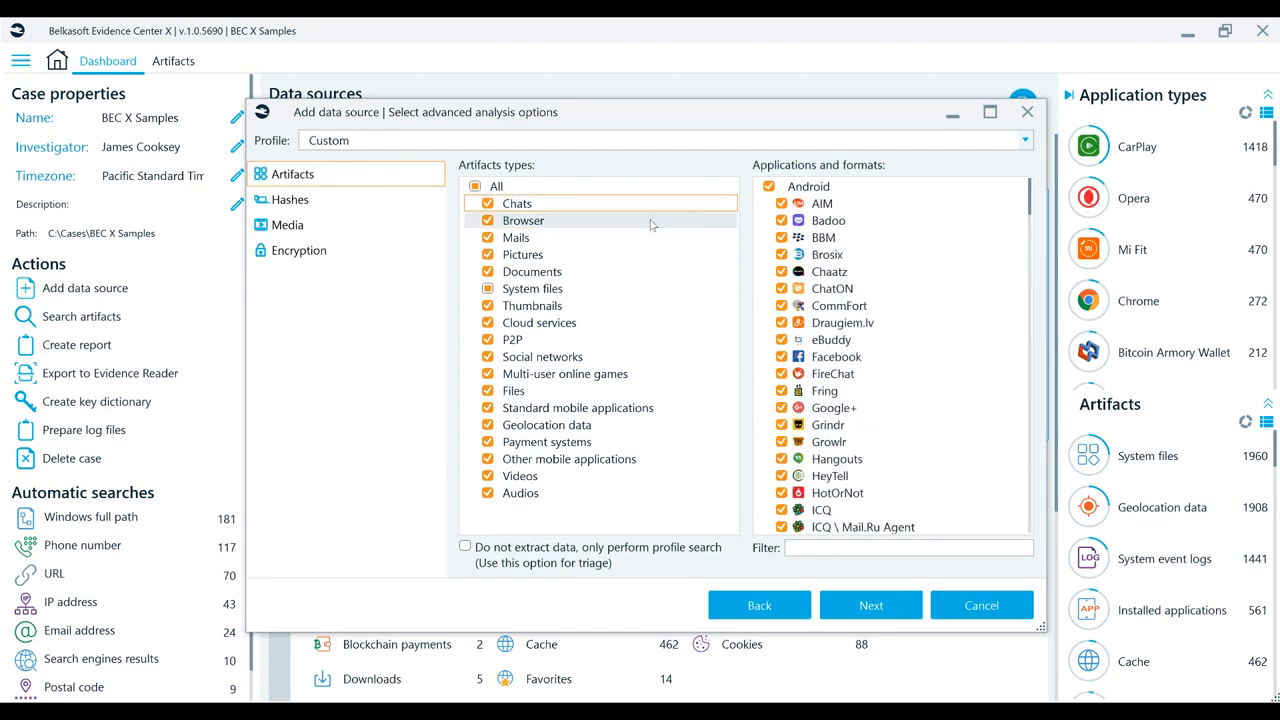
pyautogui.click(652, 222)
pyautogui.click(649, 240)
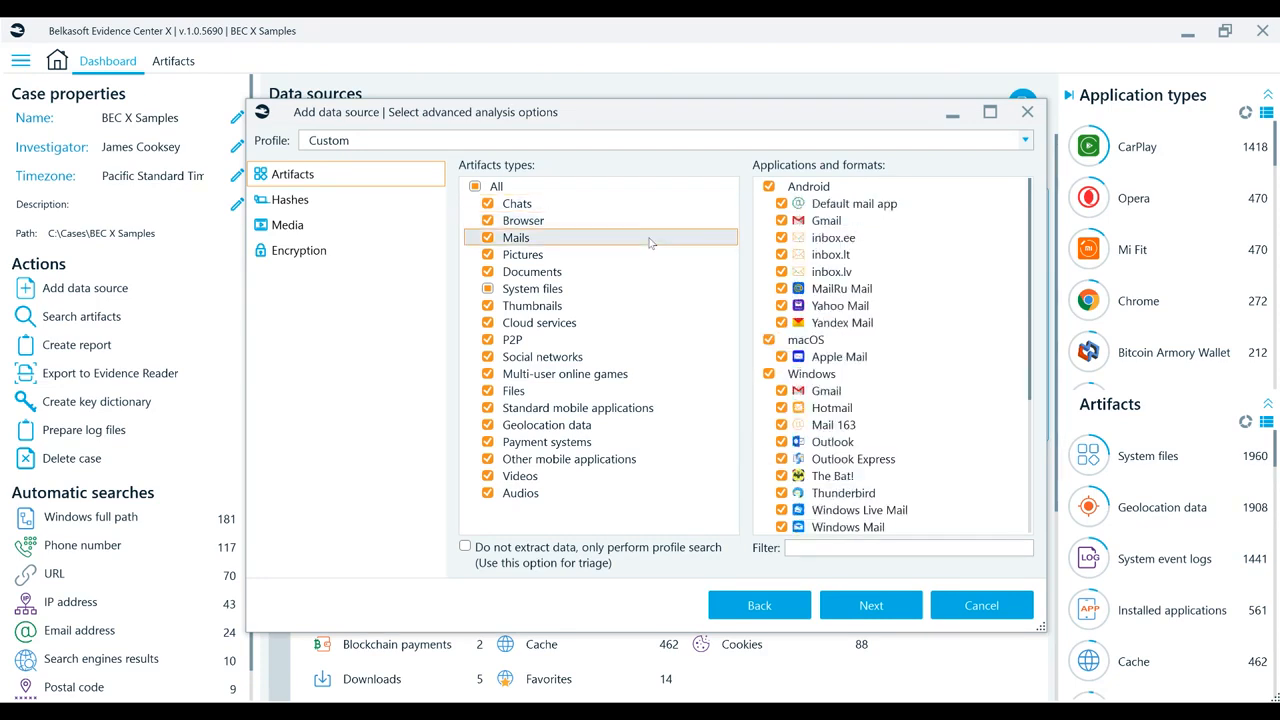
pyautogui.click(648, 254)
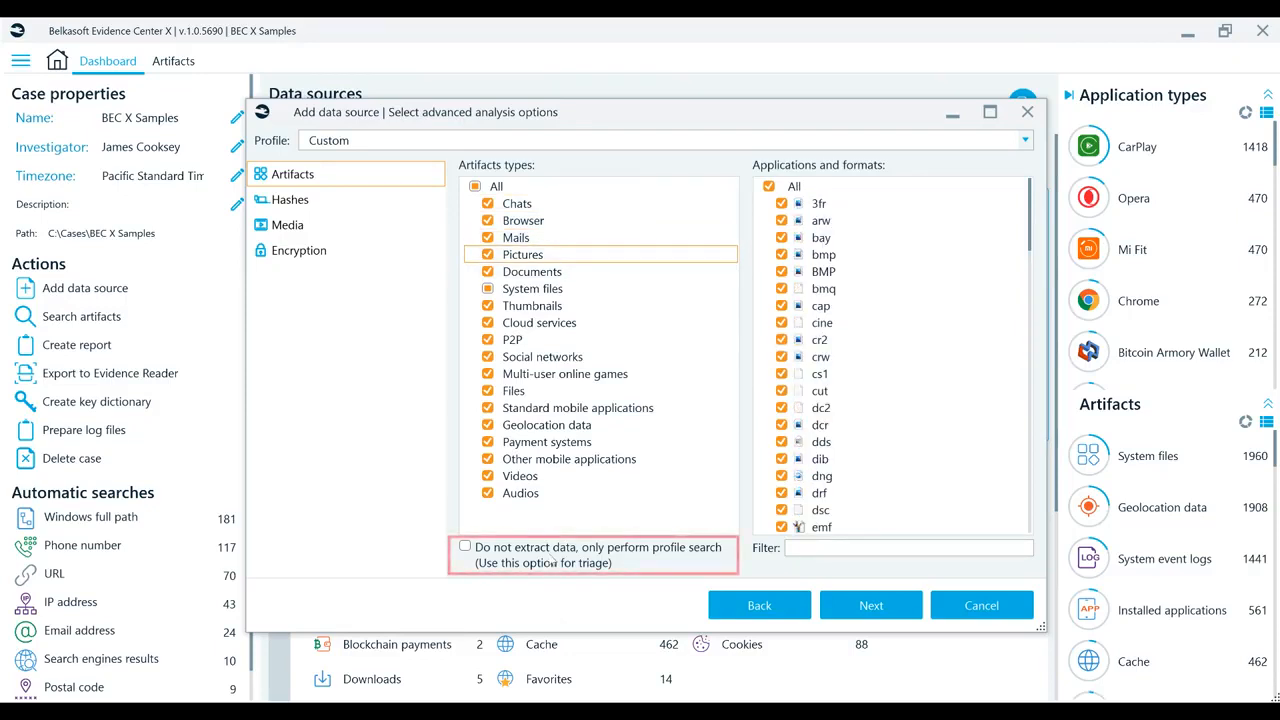
# Try the option that only performs a profile search without extracting data, and turn it off again
pyautogui.click(552, 560)
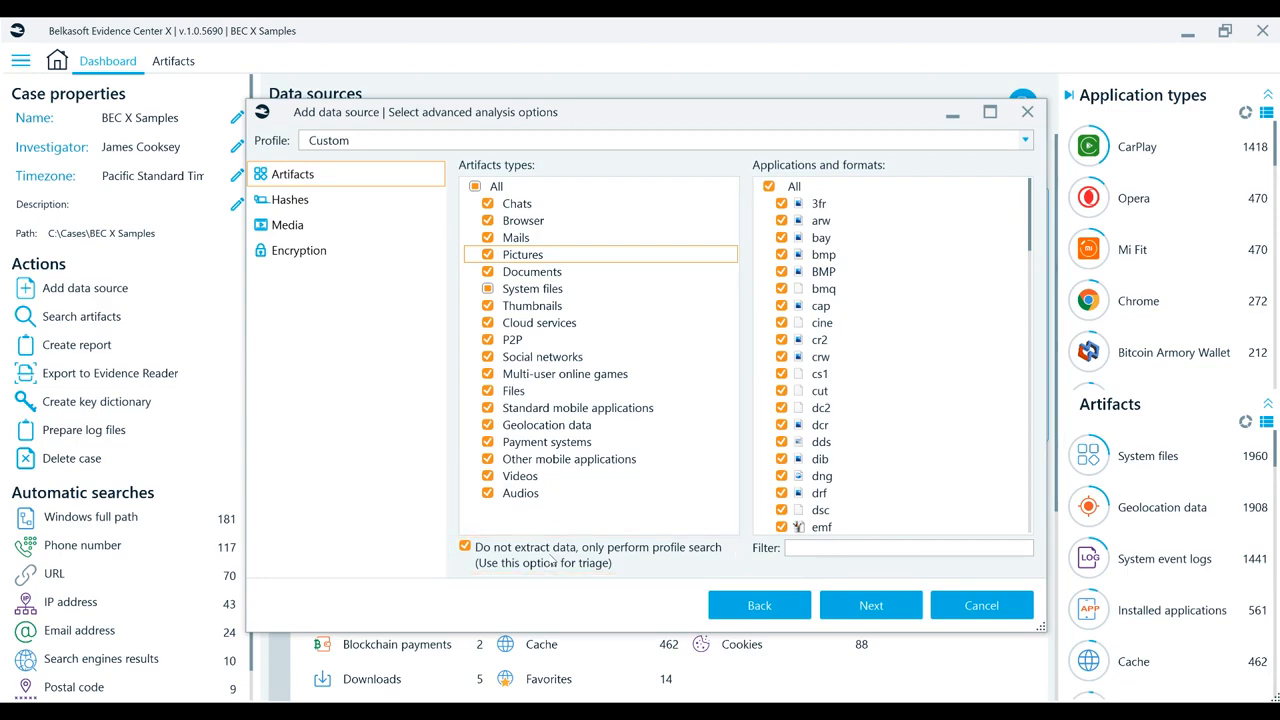
pyautogui.click(551, 562)
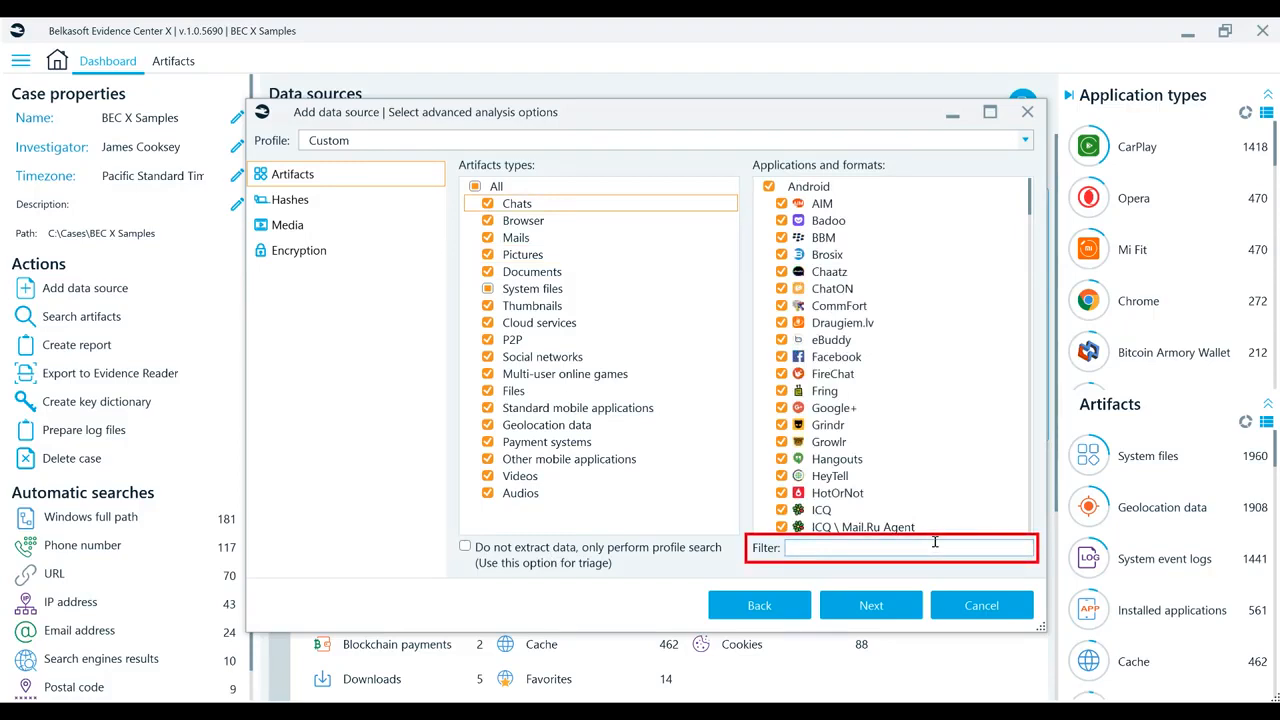
# Filter the artifact applications by "gr" and view the matches under Other mobile applications
pyautogui.write('gr')
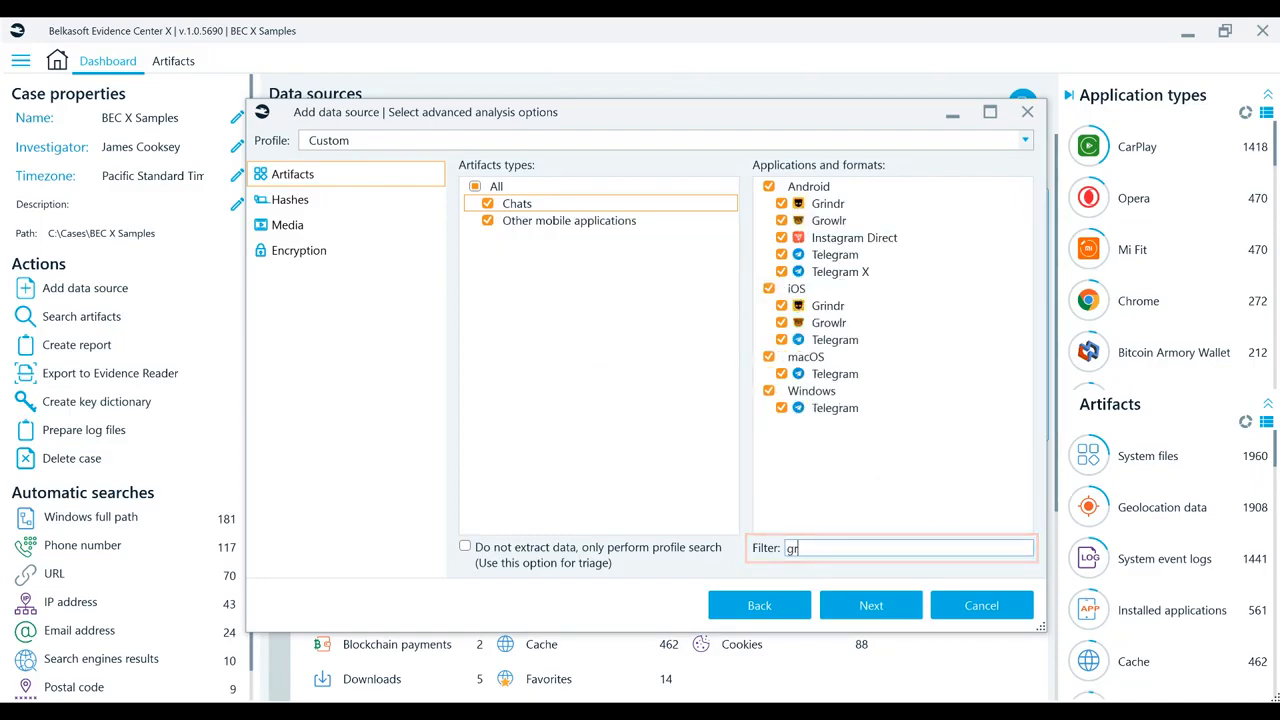
pyautogui.click(598, 227)
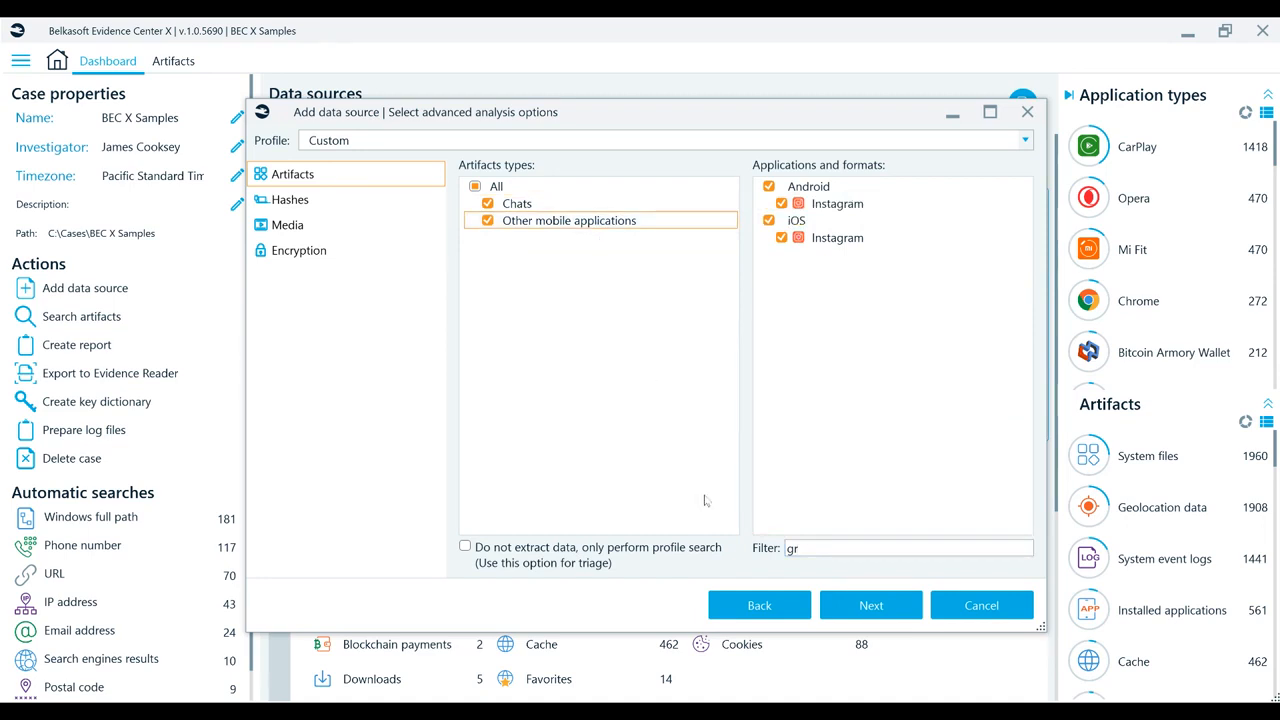
# In the hash options, enable matching against the "good" whitelist hashset and continue to the media options
pyautogui.click(846, 607)
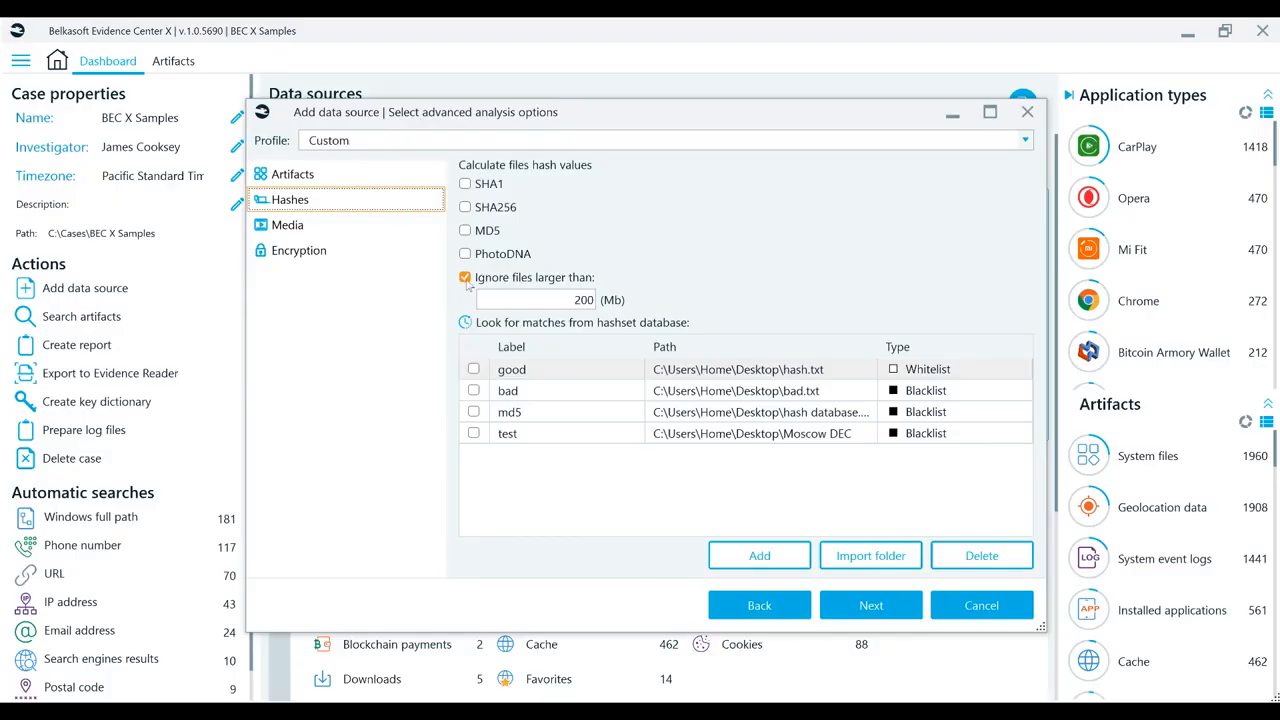
pyautogui.click(474, 370)
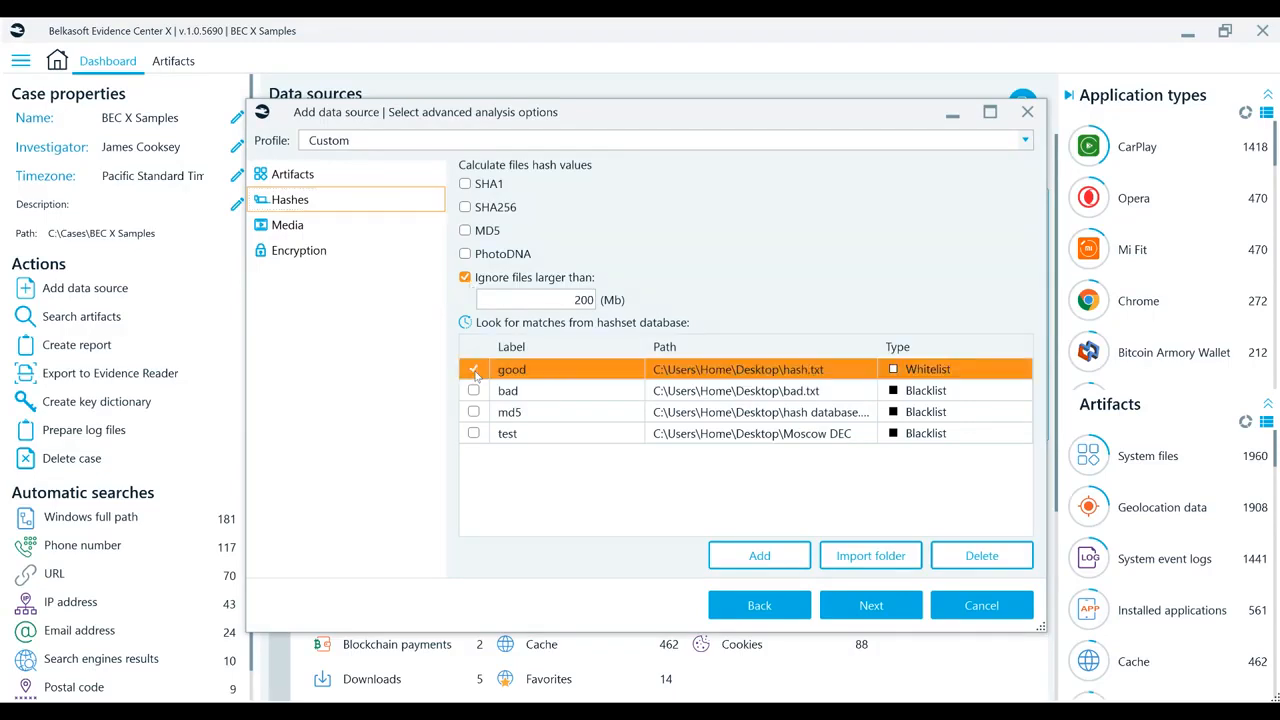
pyautogui.click(893, 613)
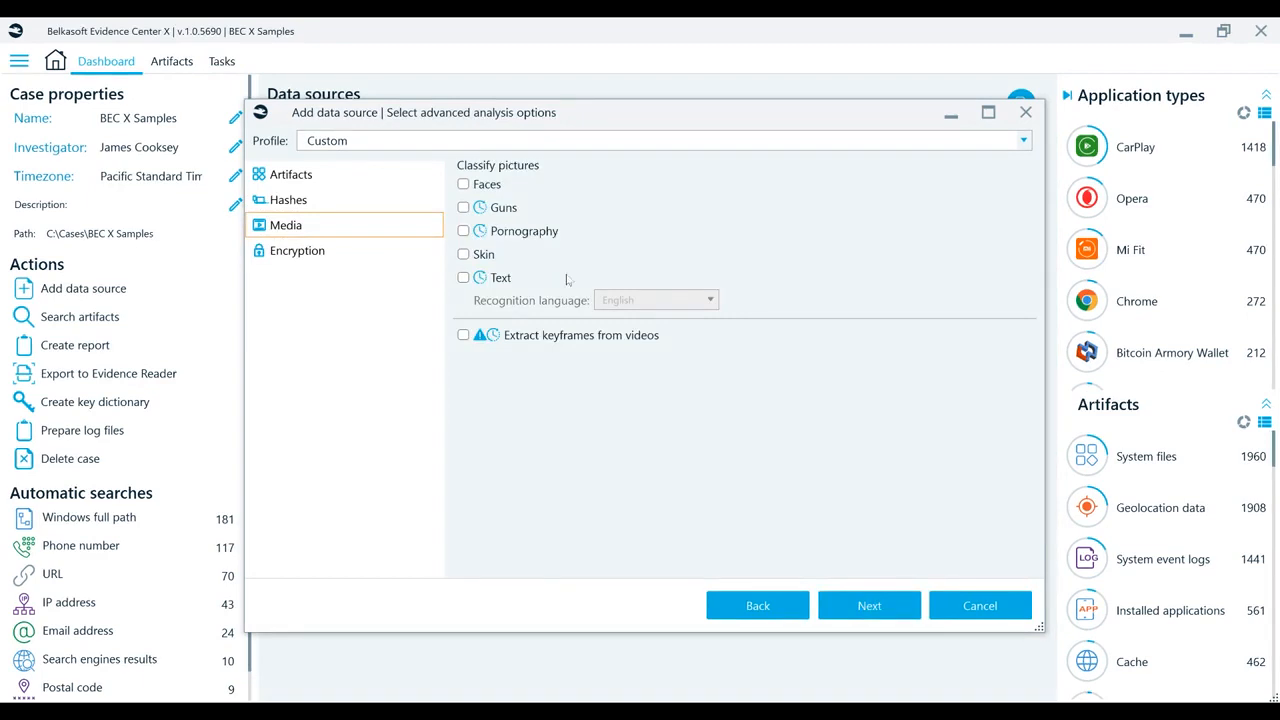
# Enable picture classification for Faces, Pornography and Text, and continue to the encryption options
pyautogui.click(492, 193)
pyautogui.click(464, 232)
pyautogui.click(464, 279)
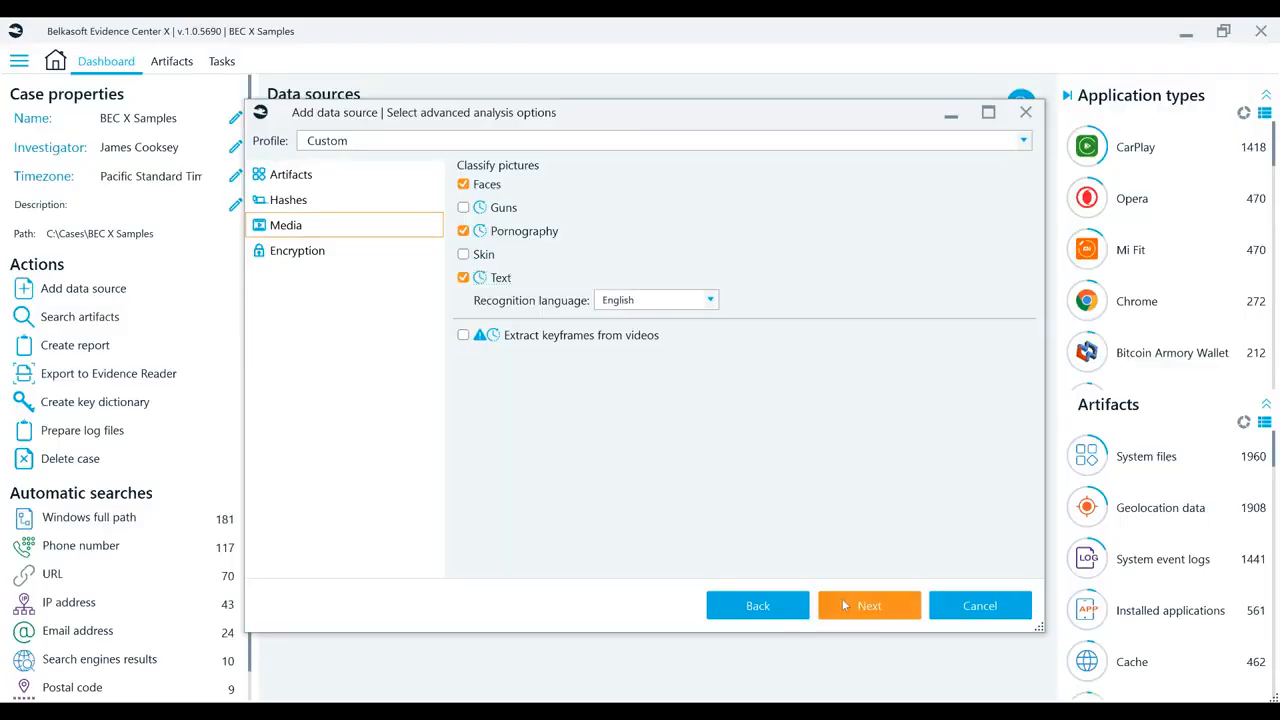
pyautogui.click(843, 605)
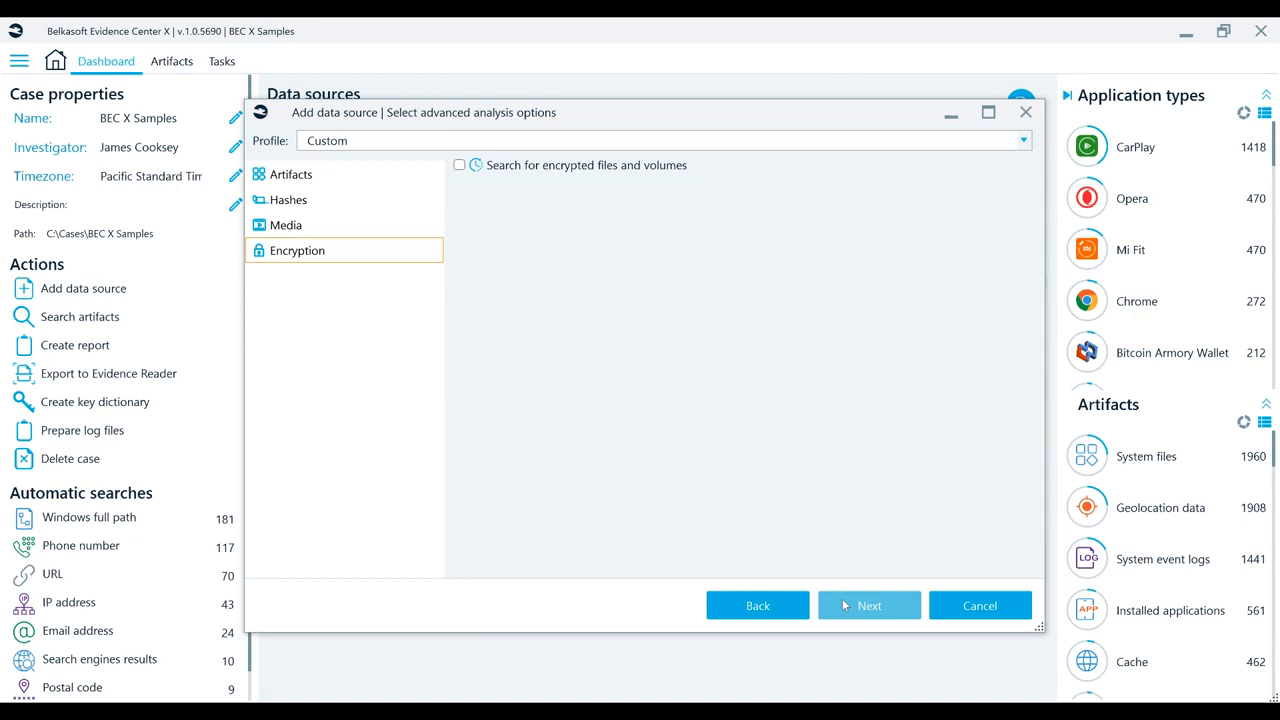
# Leave the search for encrypted files off, decline saving the changed options as a profile, and complete adding the data source
pyautogui.click(845, 605)
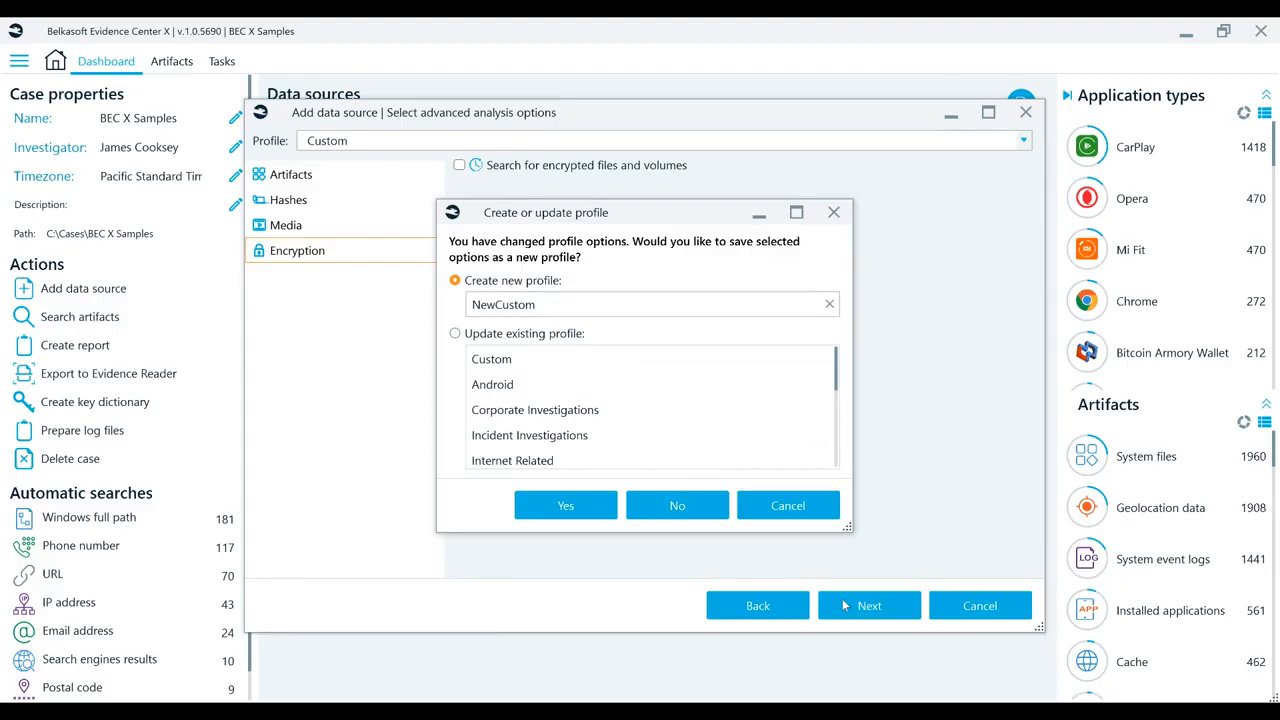
pyautogui.click(677, 506)
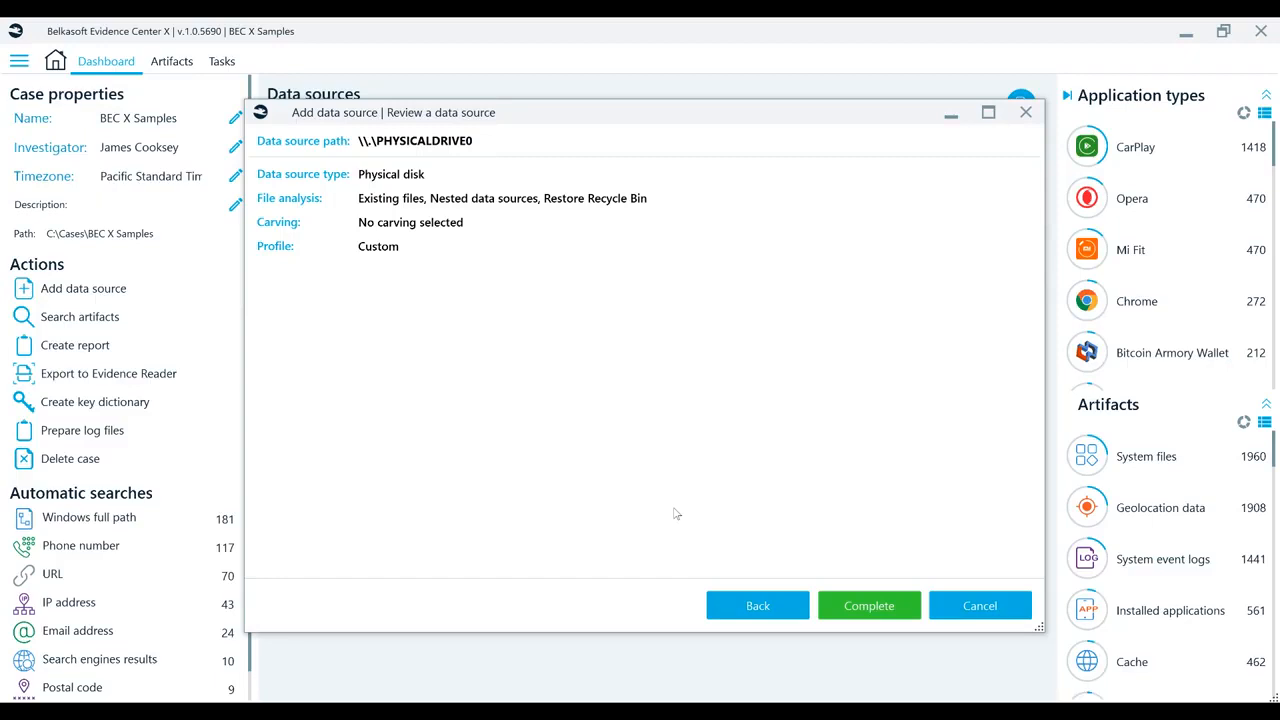
pyautogui.click(866, 608)
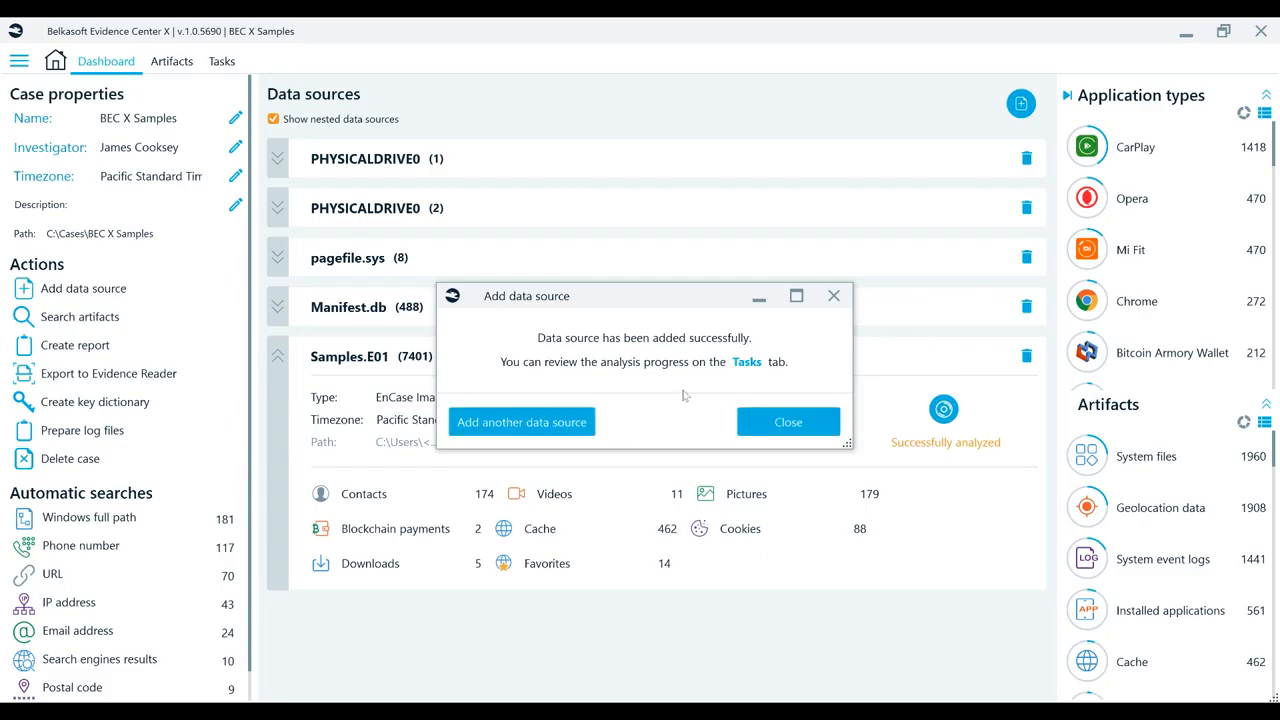
# Review the analysis progress in the task list and expand the task analyzing PHYSICALDRIVE0
pyautogui.click(746, 364)
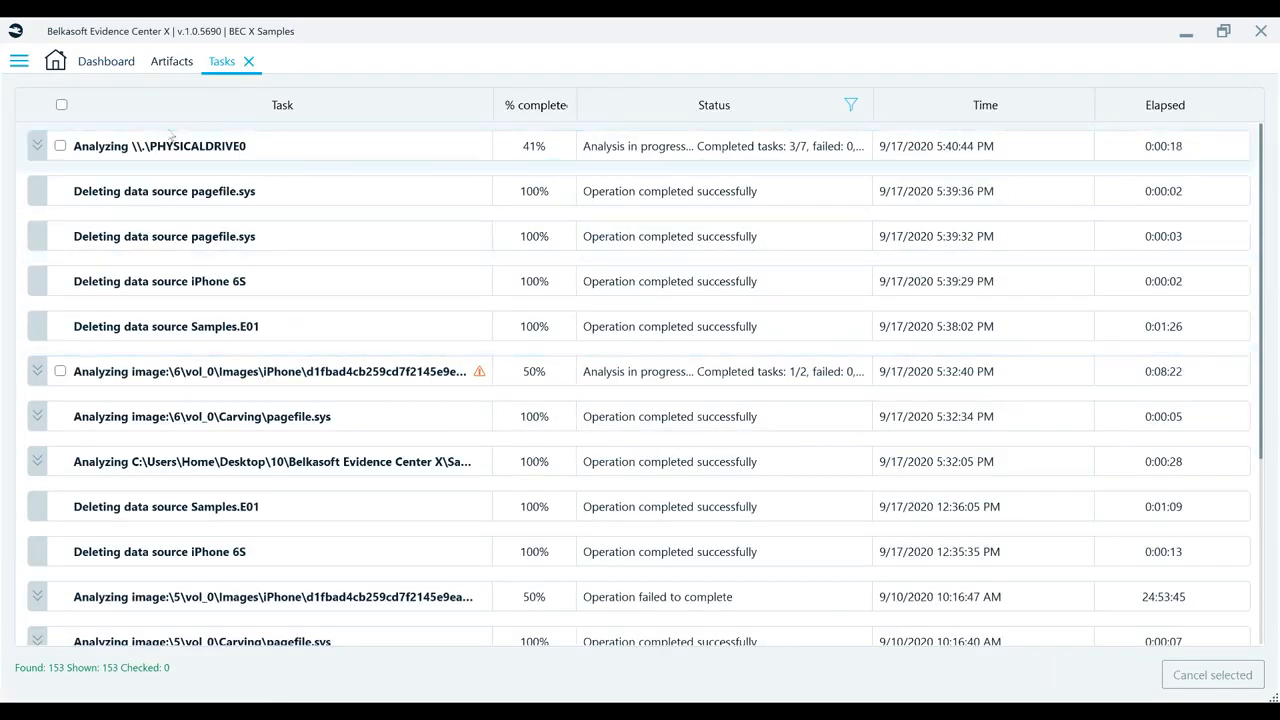
pyautogui.click(36, 146)
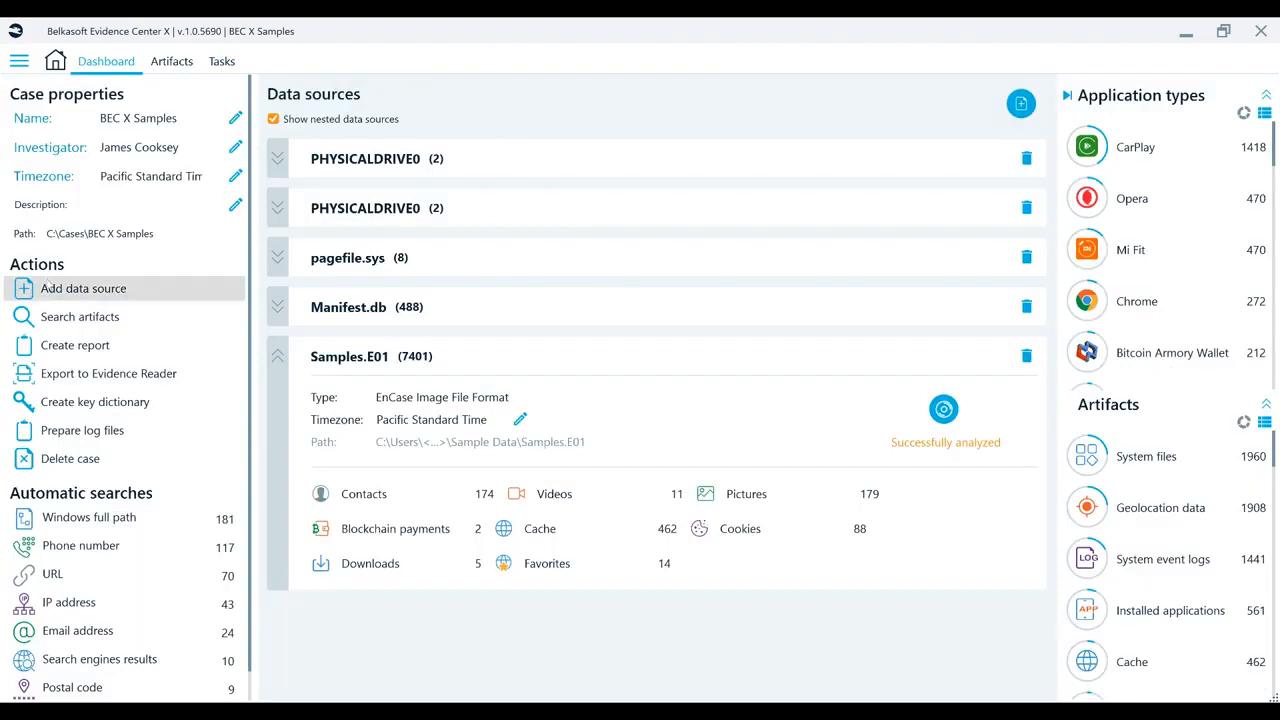
# Start adding a Triage data source to the case and select the image Samples.E01 from the Sample Data folder
pyautogui.click(190, 288)
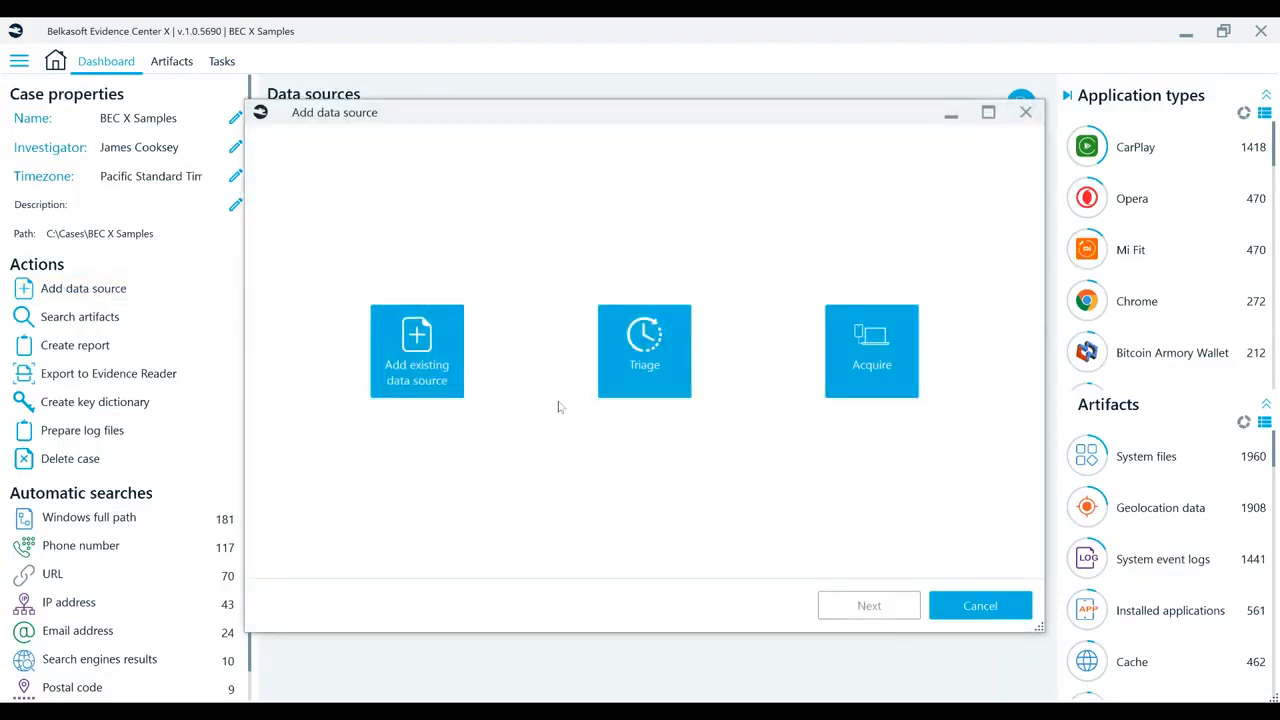
pyautogui.click(645, 393)
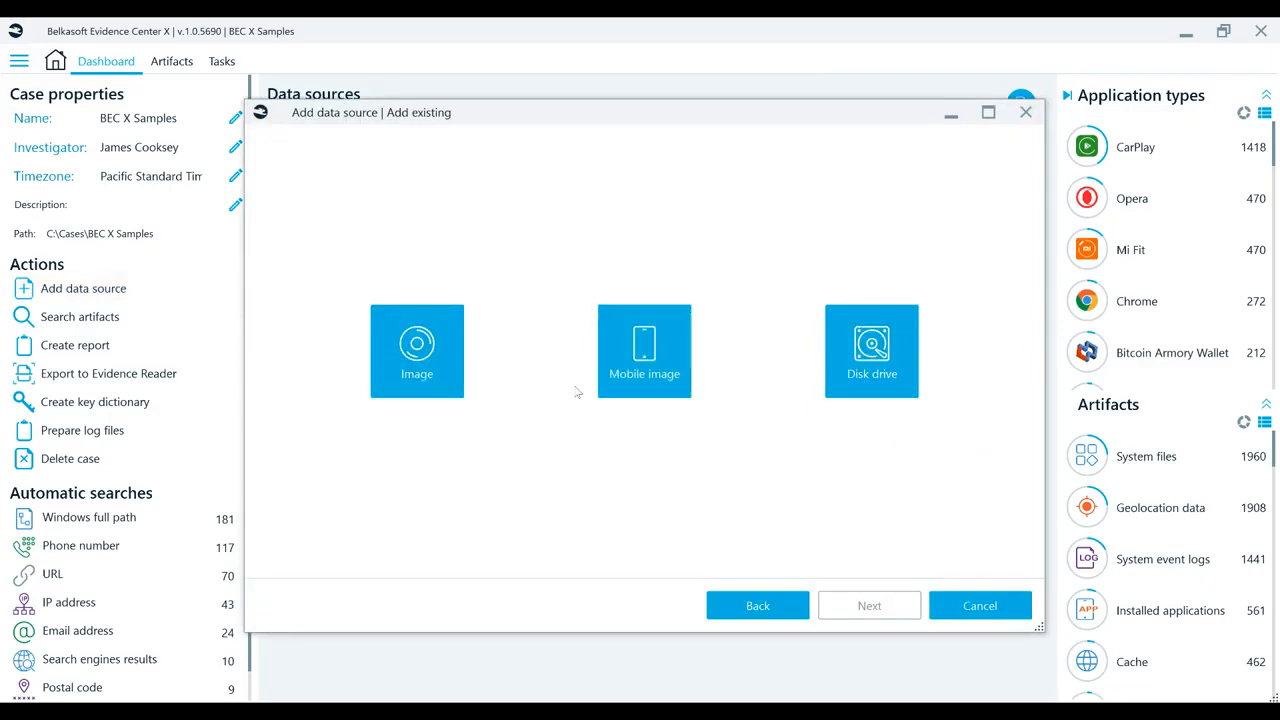
pyautogui.click(424, 372)
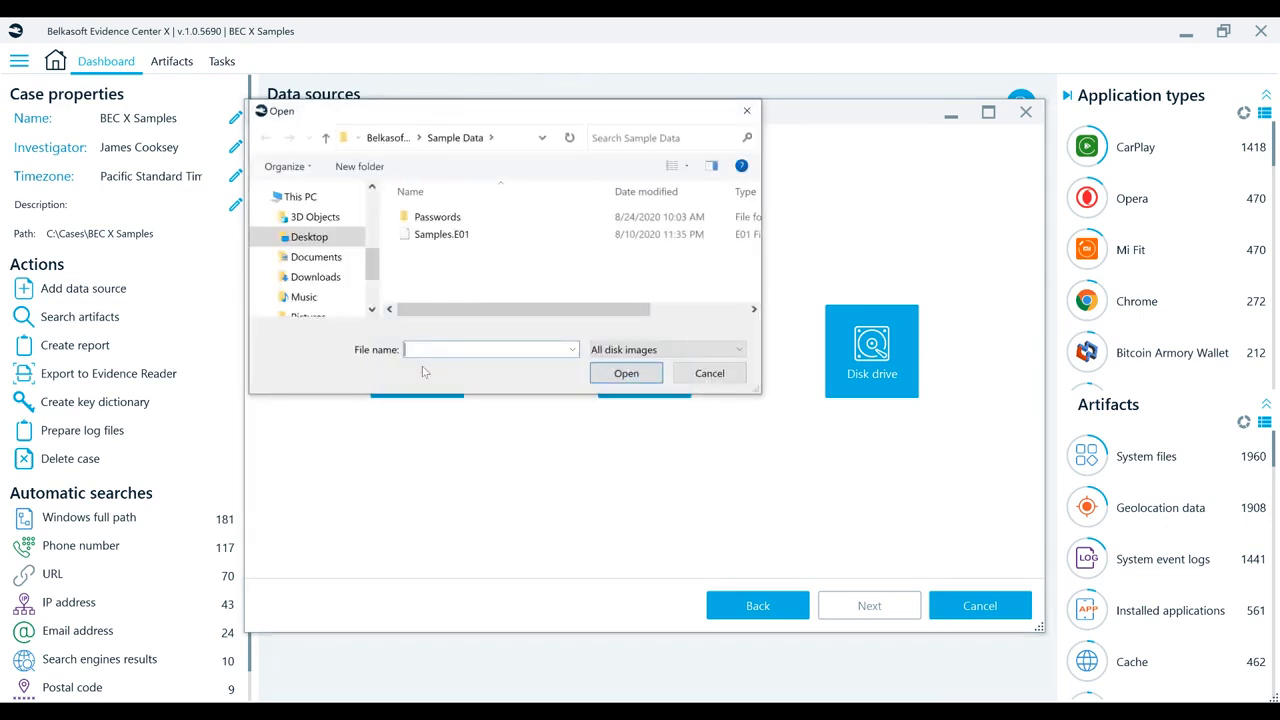
pyautogui.click(440, 233)
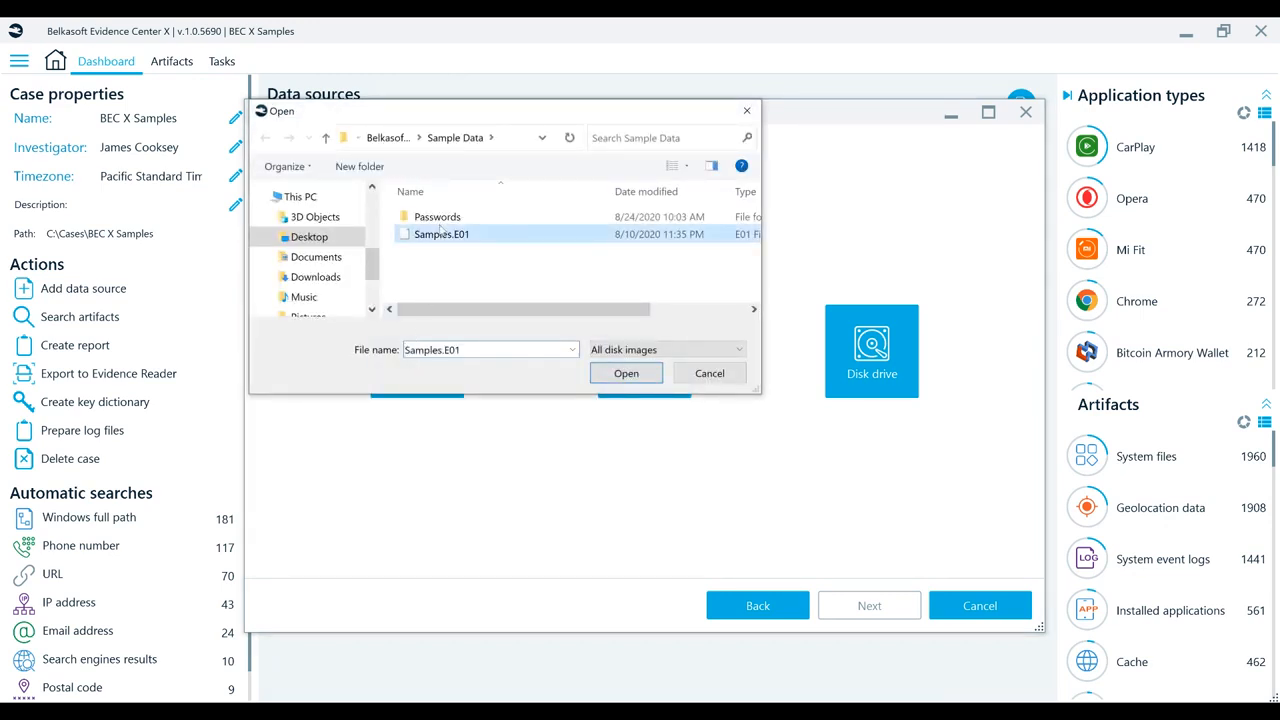
pyautogui.click(600, 372)
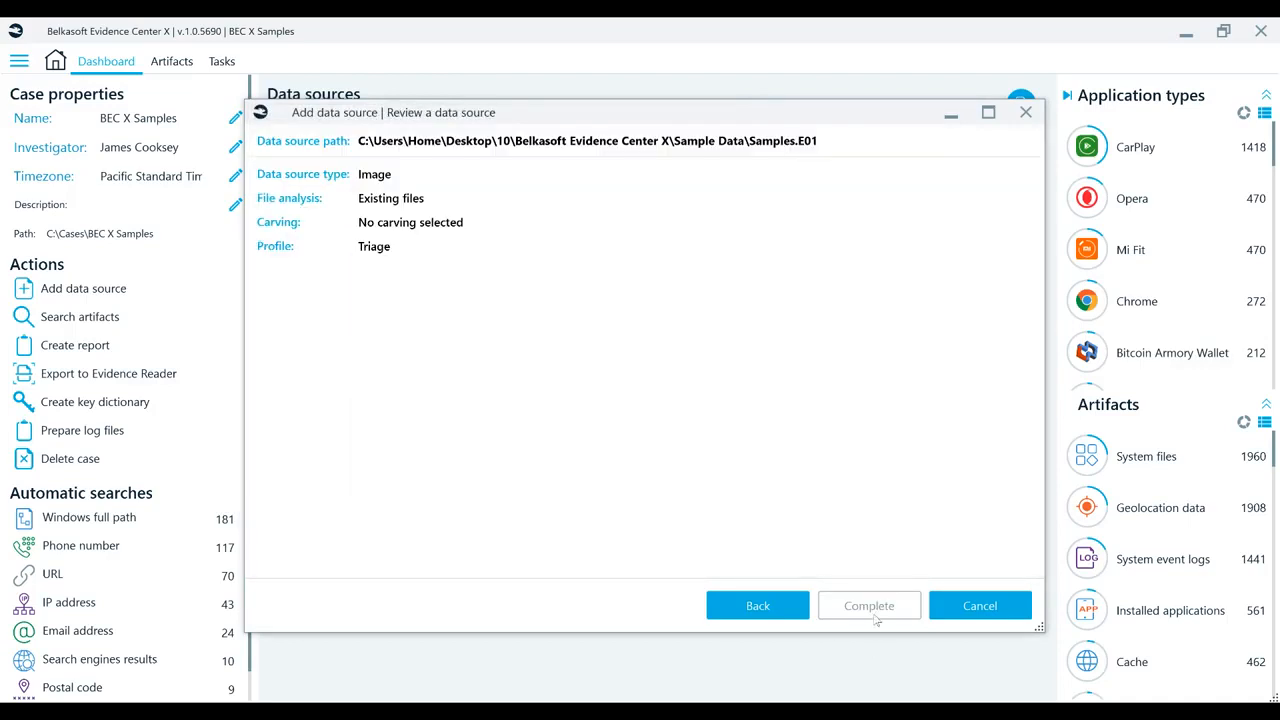
# Complete adding the triage data source, dismiss the confirmation, and expand the new Samples.E01 entry in the data sources
pyautogui.click(875, 617)
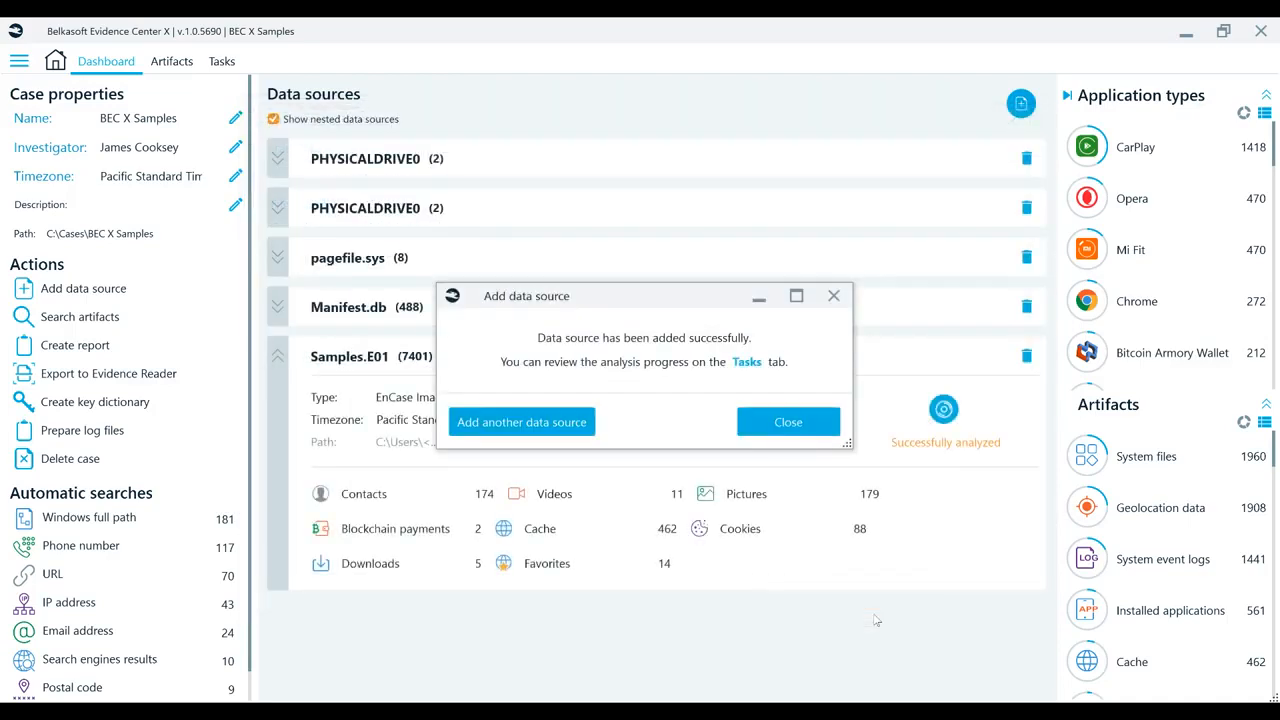
pyautogui.click(800, 426)
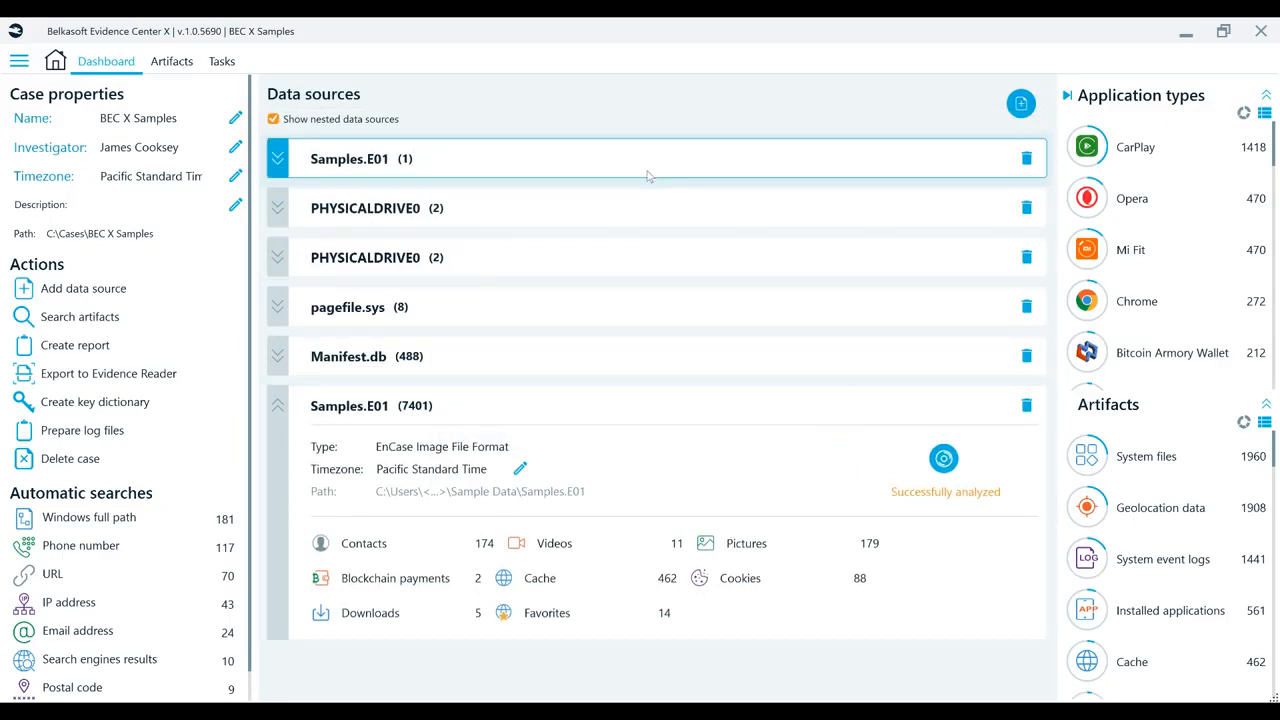
pyautogui.click(279, 168)
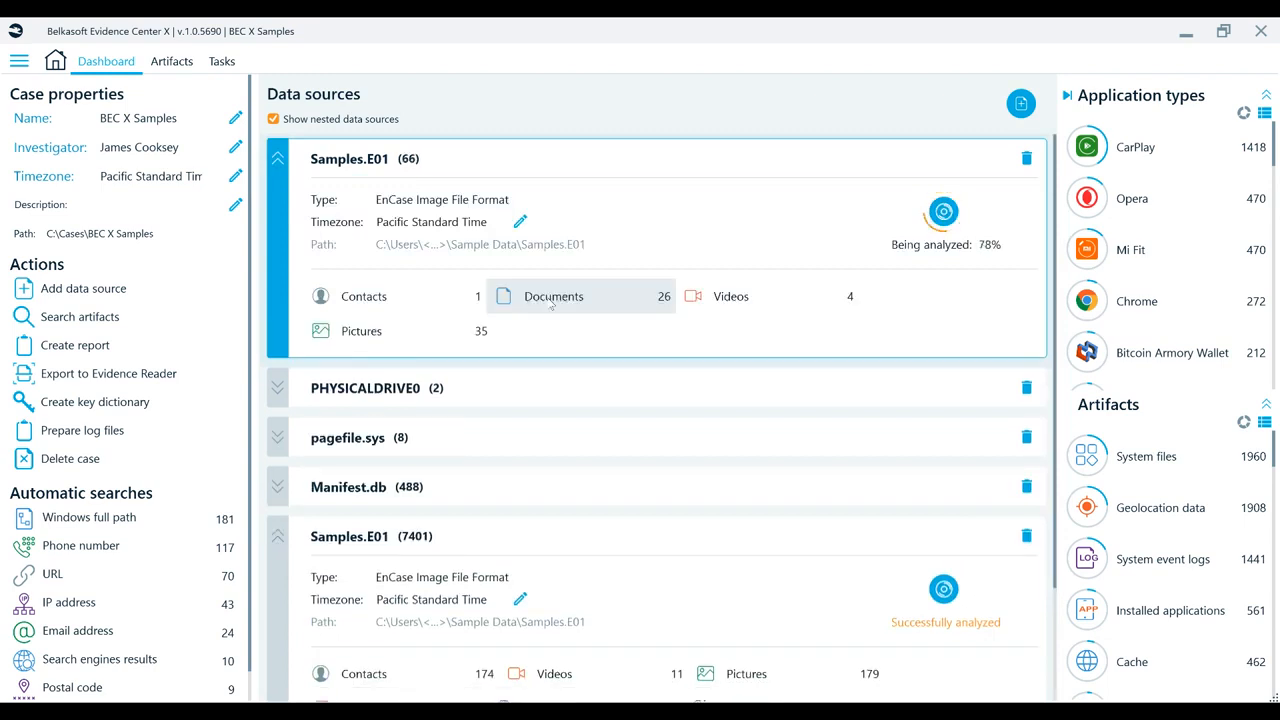